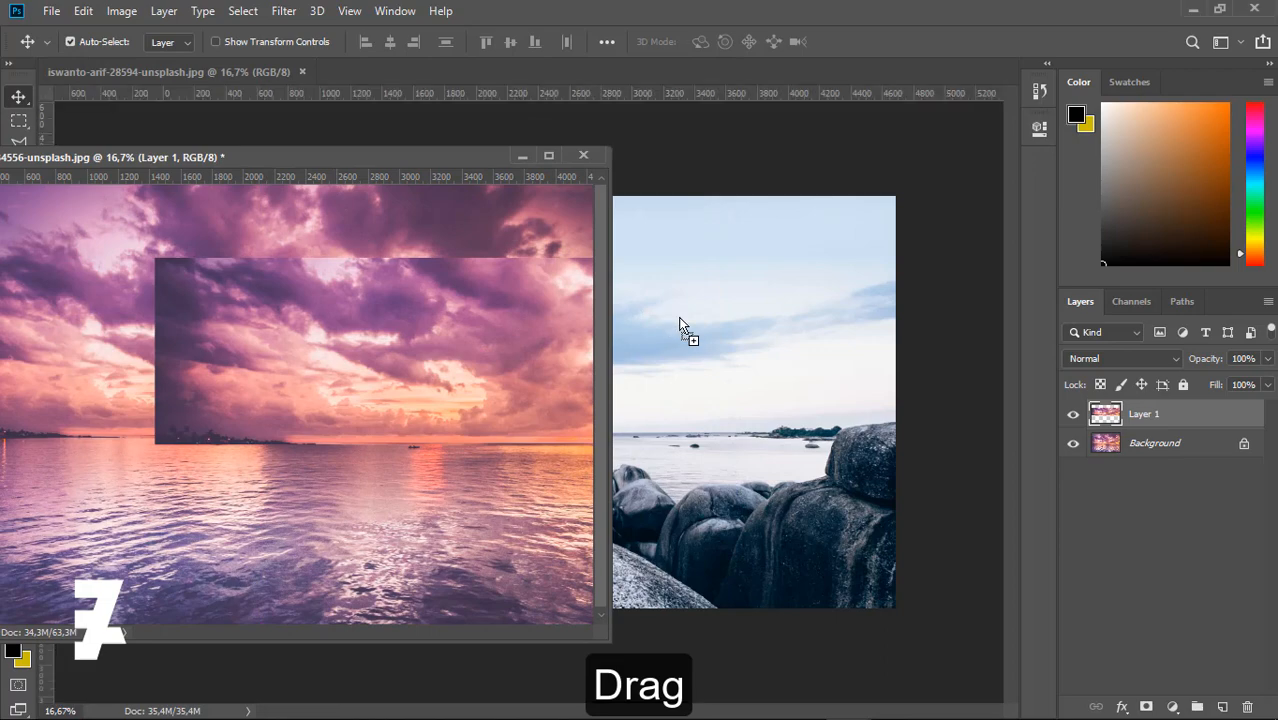
Dock the sunset photo's window, switch to the rocks photo, and align its new sky layer with the canvas's top-left corner.
{"action": "left_click_drag", "start_coordinate": [226, 162], "coordinate": [268, 72]}
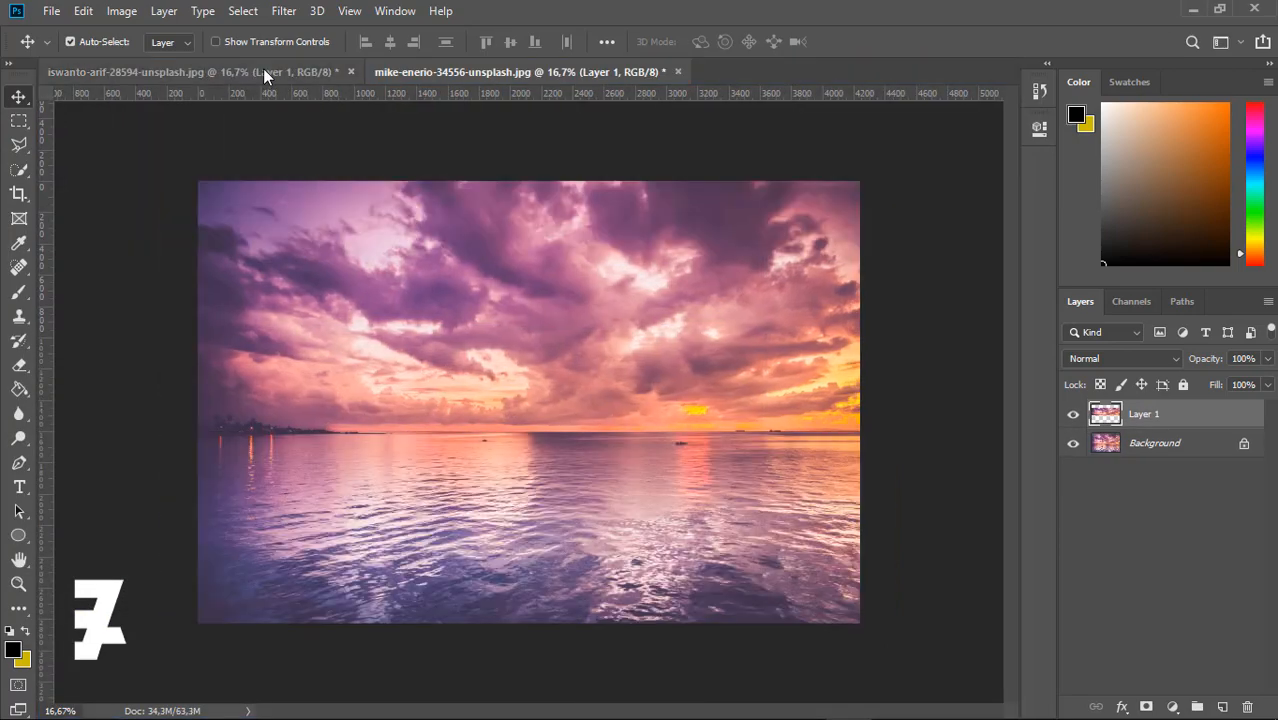
{"action": "left_click", "coordinate": [268, 72]}
{"action": "left_click_drag", "start_coordinate": [464, 280], "coordinate": [433, 260]}
{"action": "key", "text": "ctrl"}
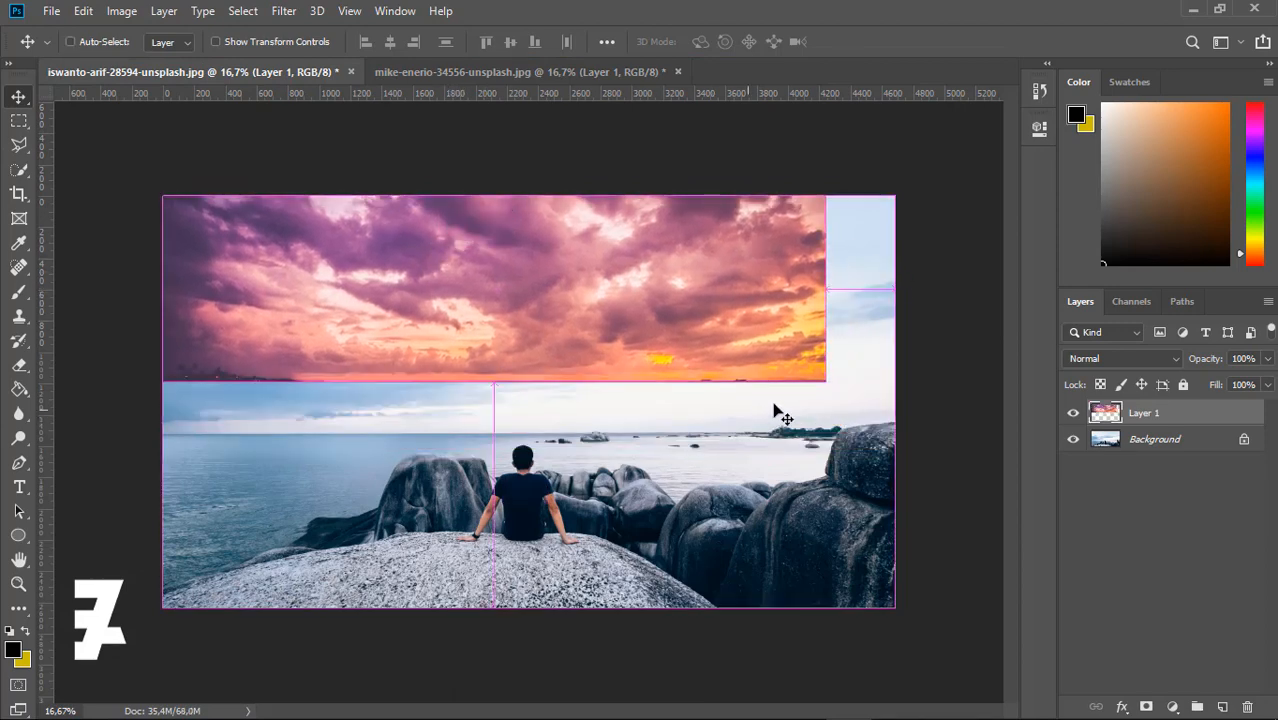
Scale the sky layer to about 129% and position it with its lower edge on the horizon and left edge on the canvas border.
{"action": "key", "text": "ctrl+t"}
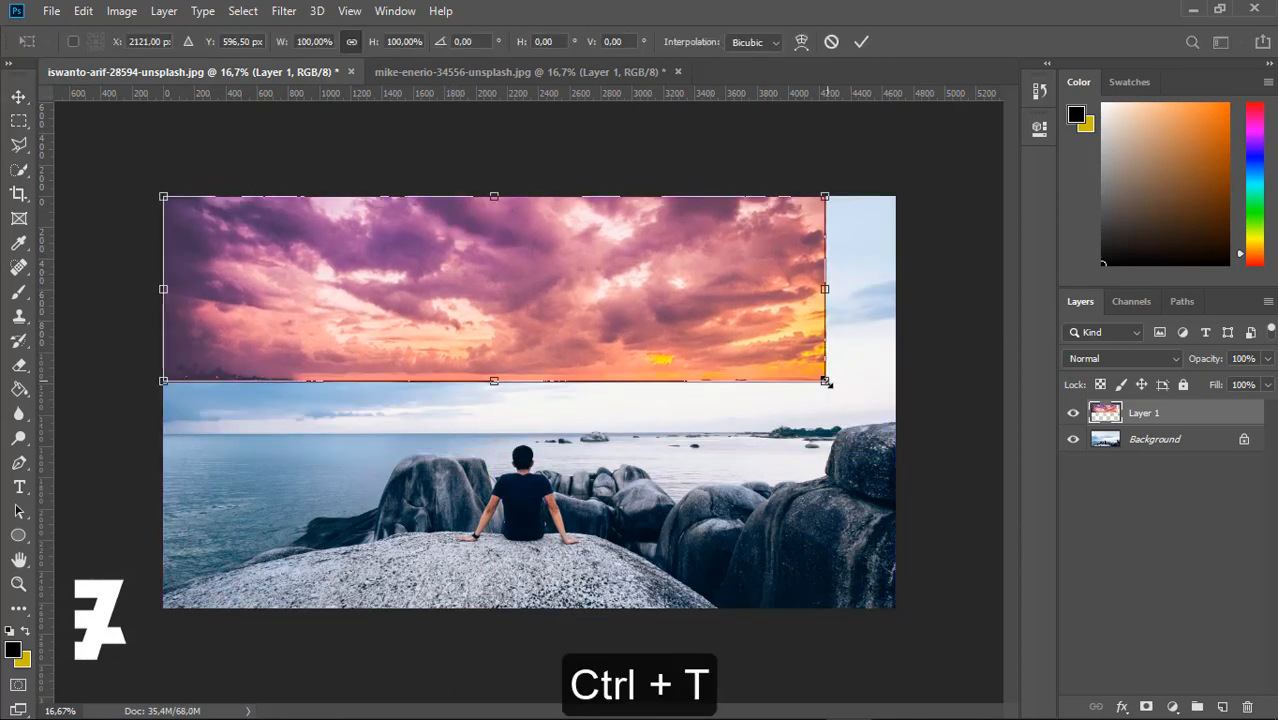
{"action": "left_click_drag", "start_coordinate": [828, 384], "coordinate": [915, 412]}
{"action": "left_click_drag", "start_coordinate": [636, 294], "coordinate": [655, 327]}
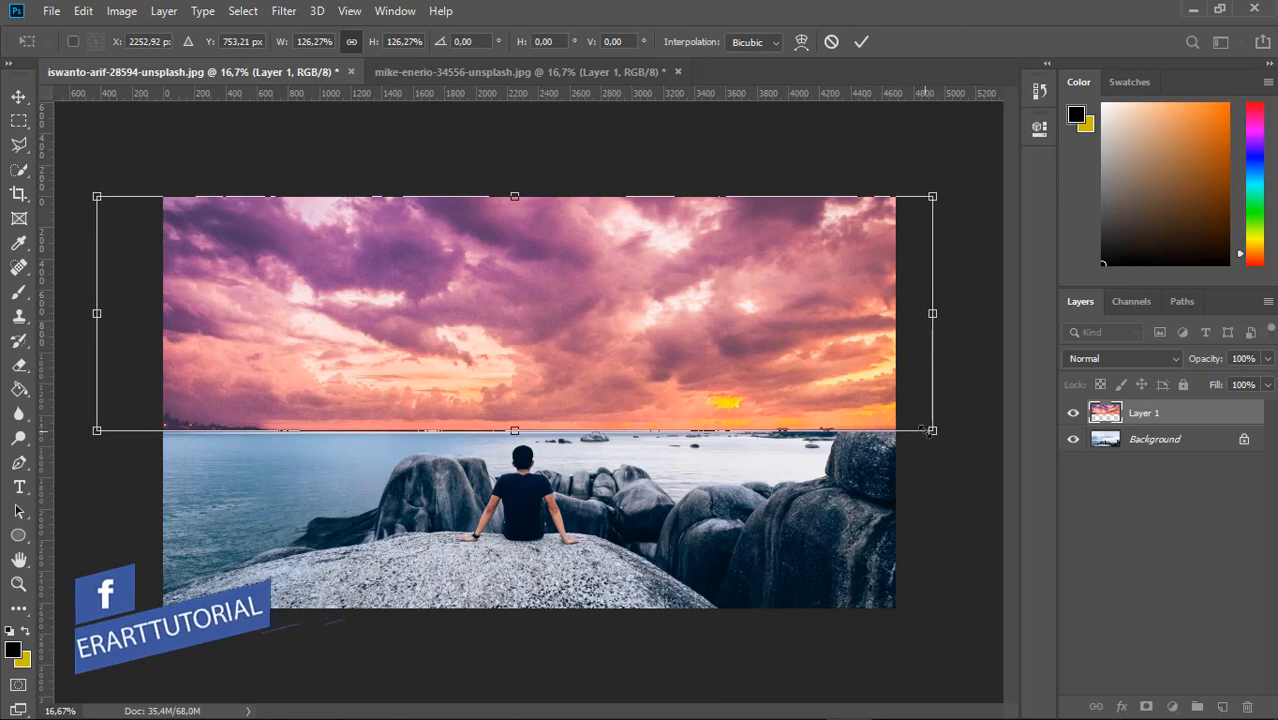
{"action": "mouse_move", "coordinate": [932, 430]}
{"action": "left_mouse_down"}
{"action": "mouse_move", "coordinate": [946, 435]}
{"action": "mouse_move", "coordinate": [935, 434]}
{"action": "left_mouse_up"}
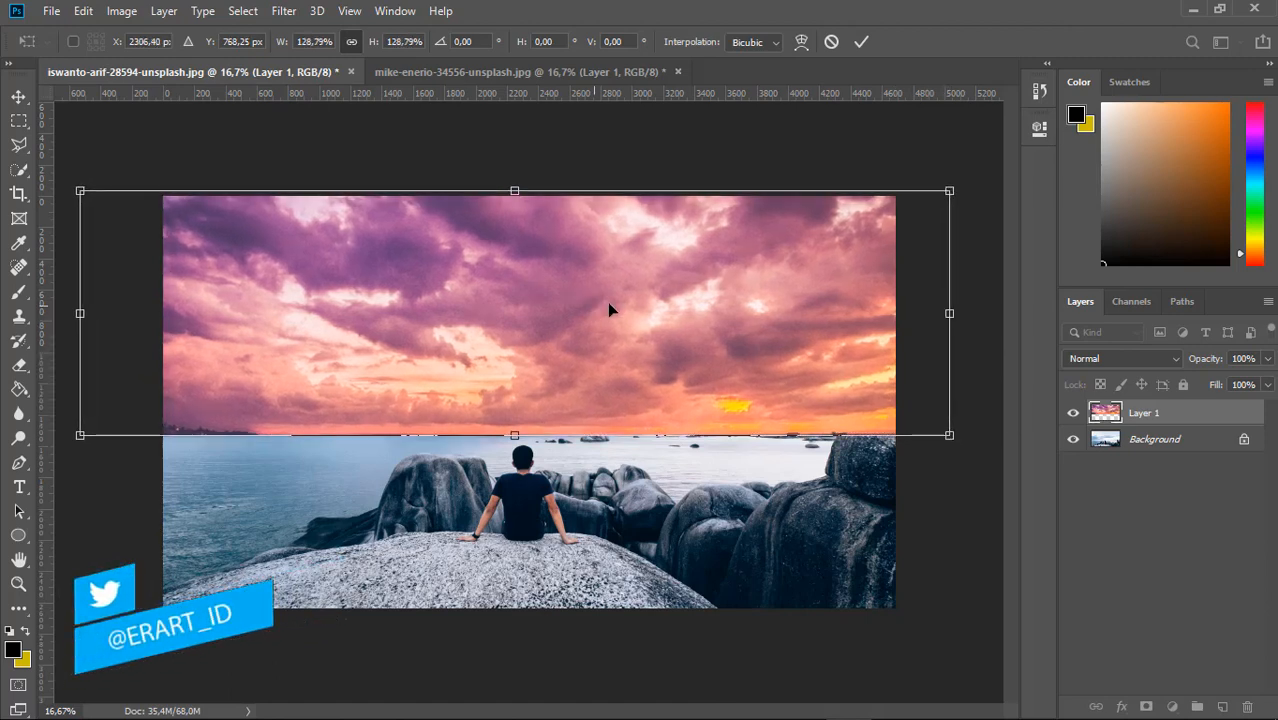
{"action": "left_click_drag", "start_coordinate": [607, 303], "coordinate": [655, 310]}
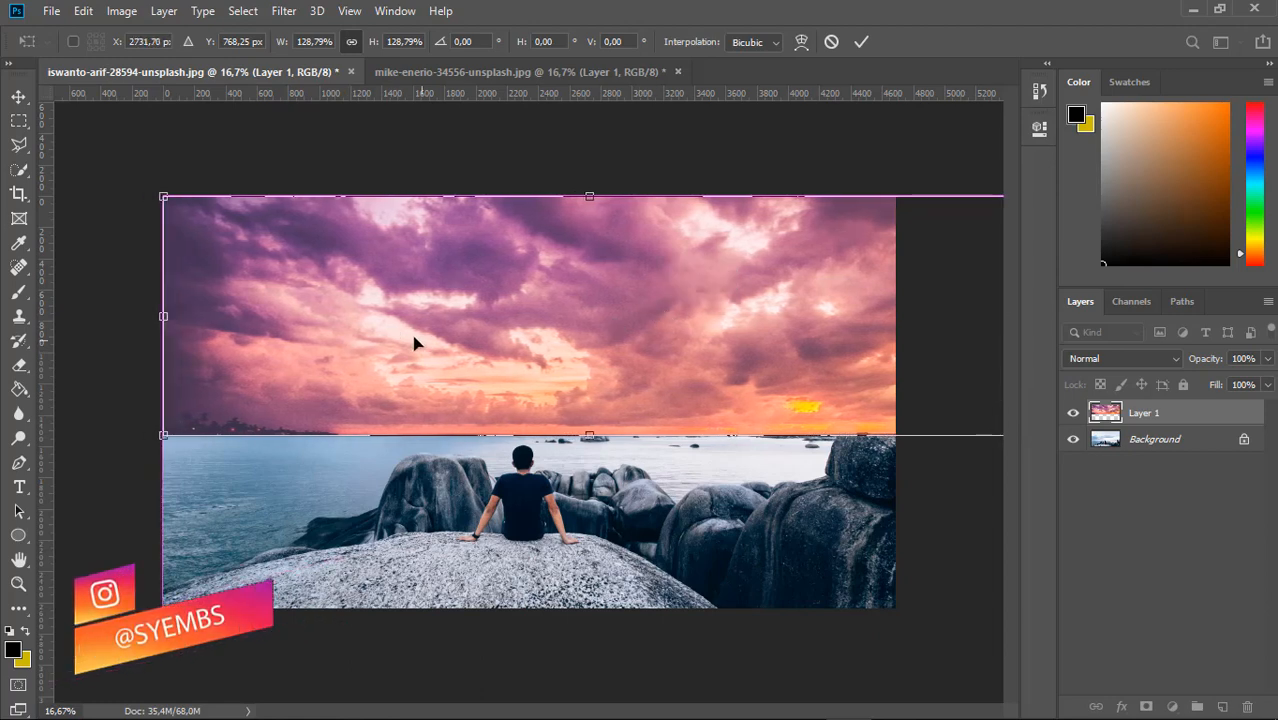
{"action": "left_click", "coordinate": [17, 97]}
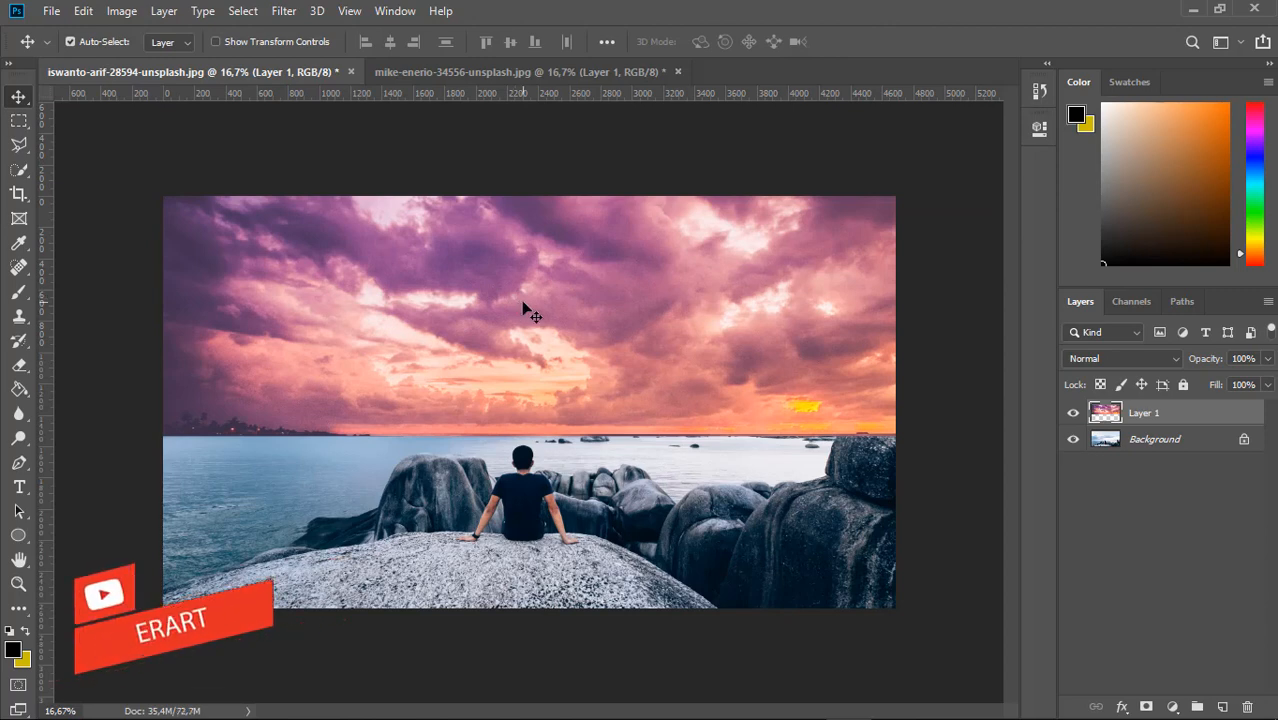
Duplicate the sky layer, flip the copy vertically, and move it below the horizon as a reflection.
{"action": "key", "text": "ctrl+j"}
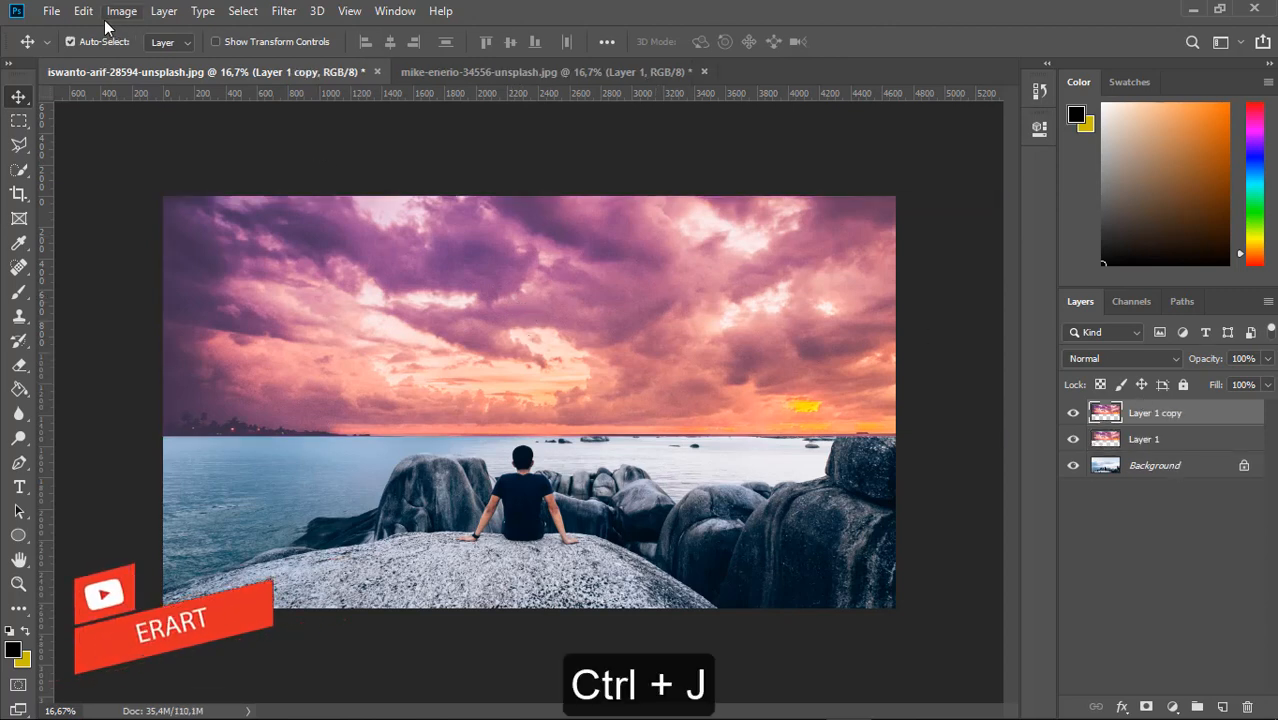
{"action": "left_click", "coordinate": [83, 11]}
{"action": "mouse_move", "coordinate": [312, 438]}
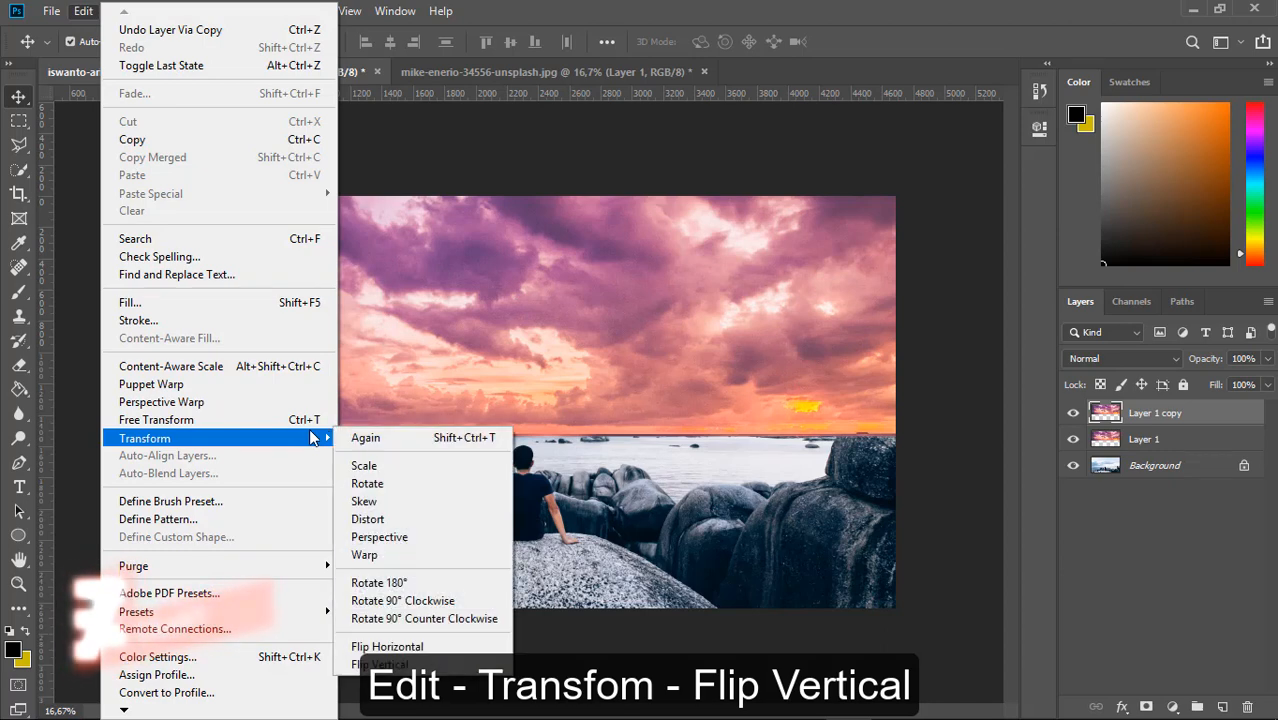
{"action": "left_click", "coordinate": [380, 664]}
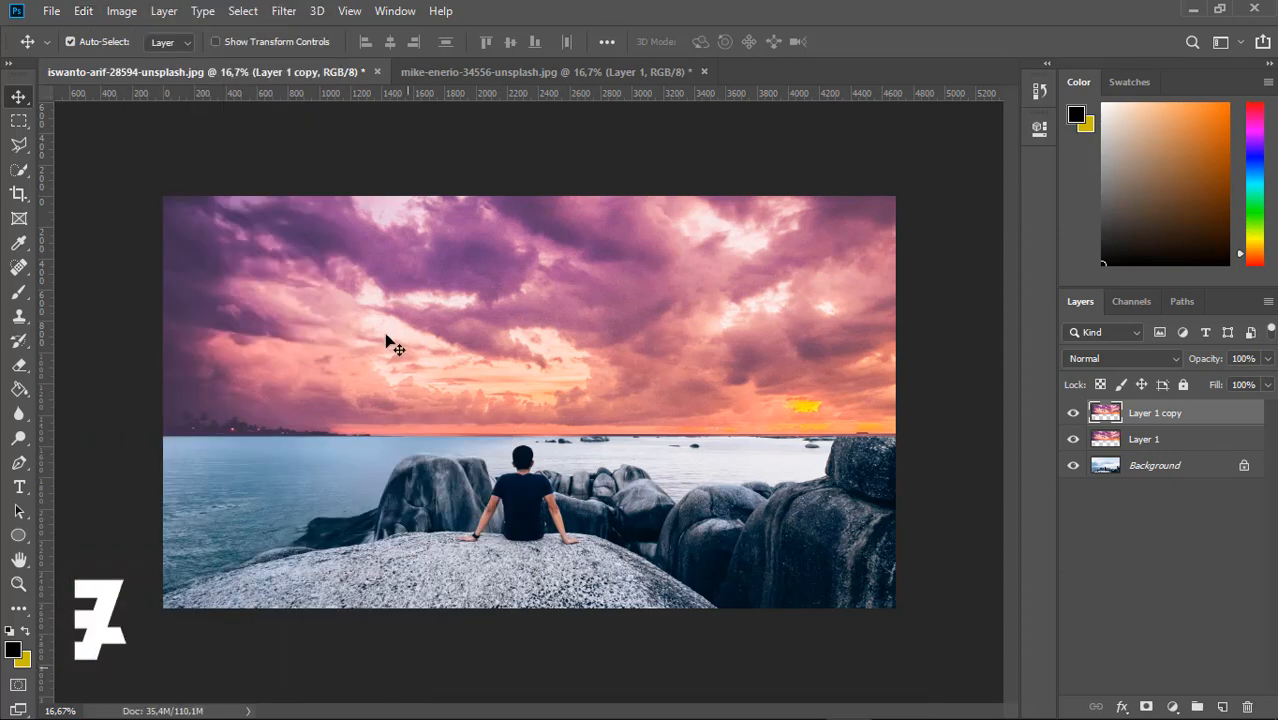
{"action": "left_click_drag", "start_coordinate": [385, 285], "coordinate": [386, 531]}
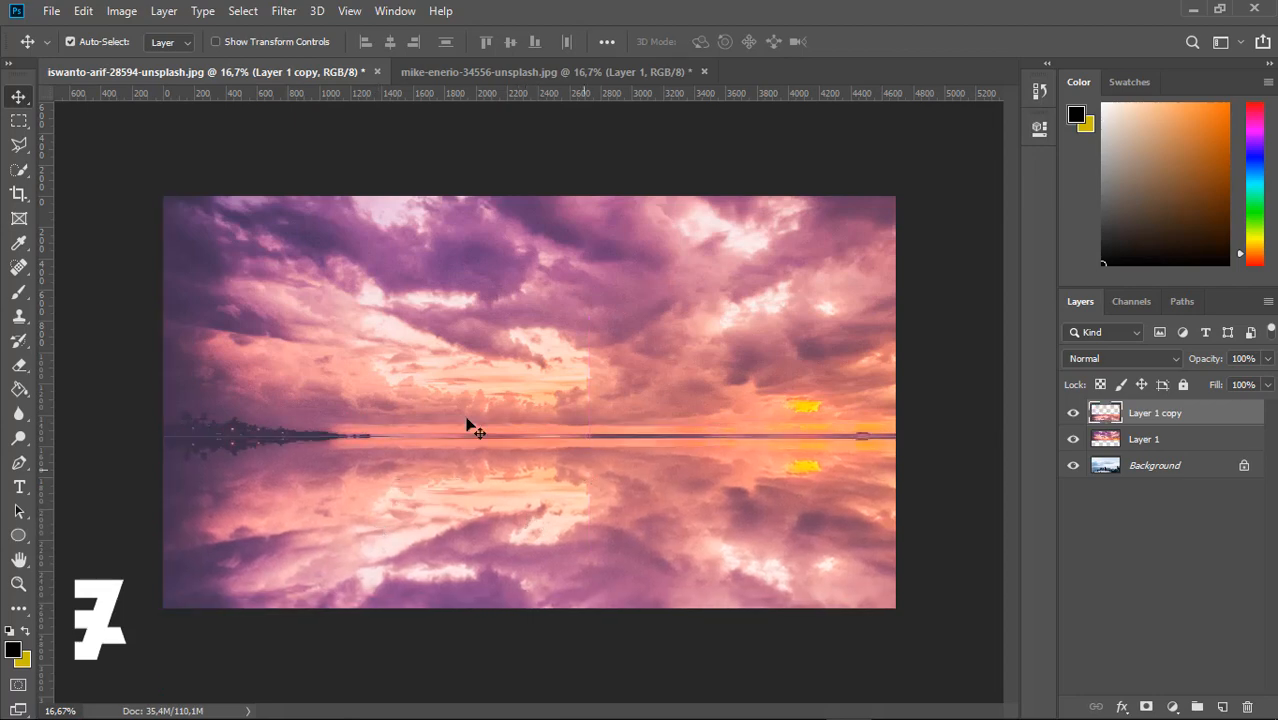
Apply a Gaussian Blur with a 10-pixel radius to the flipped sky copy.
{"action": "left_click", "coordinate": [284, 11]}
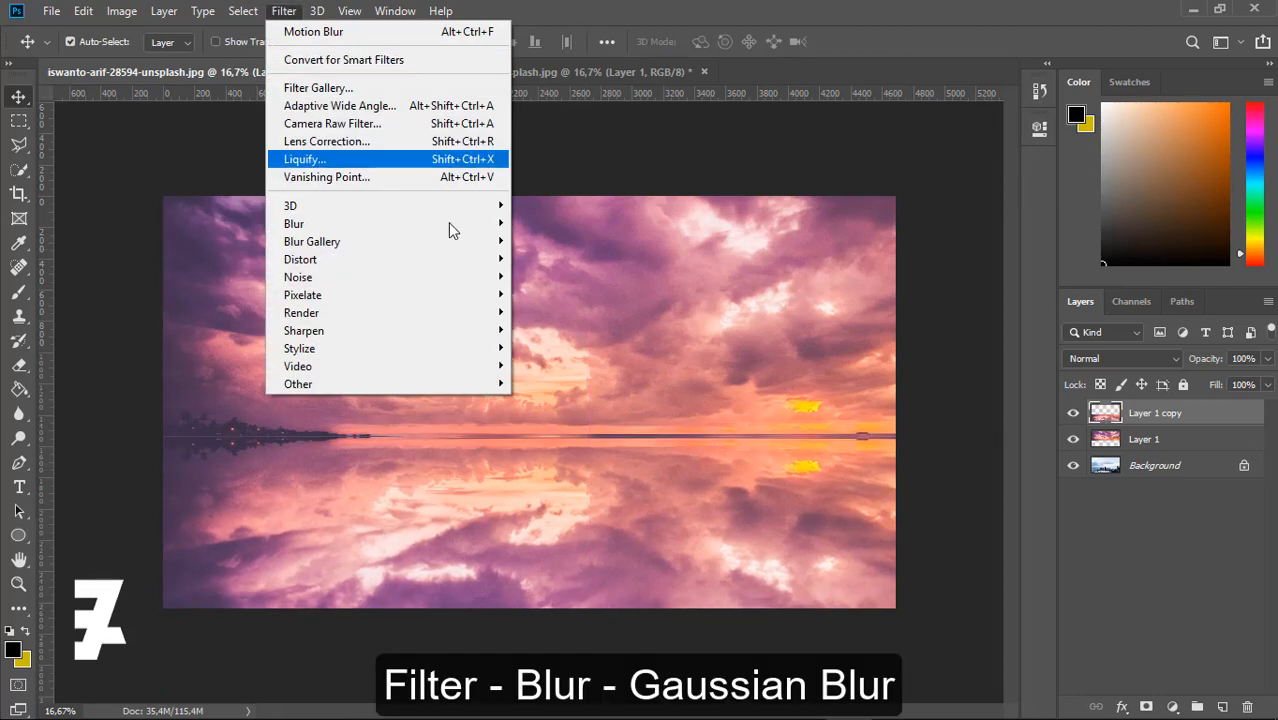
{"action": "mouse_move", "coordinate": [453, 225]}
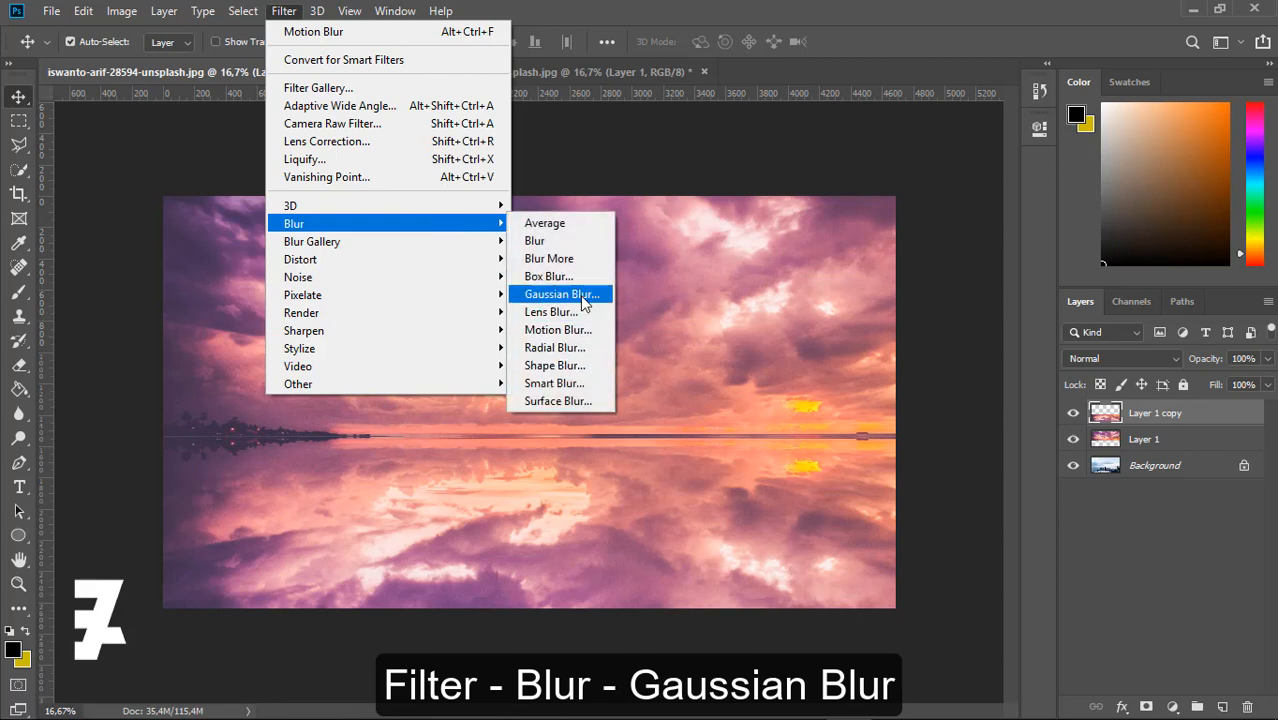
{"action": "left_click", "coordinate": [585, 294]}
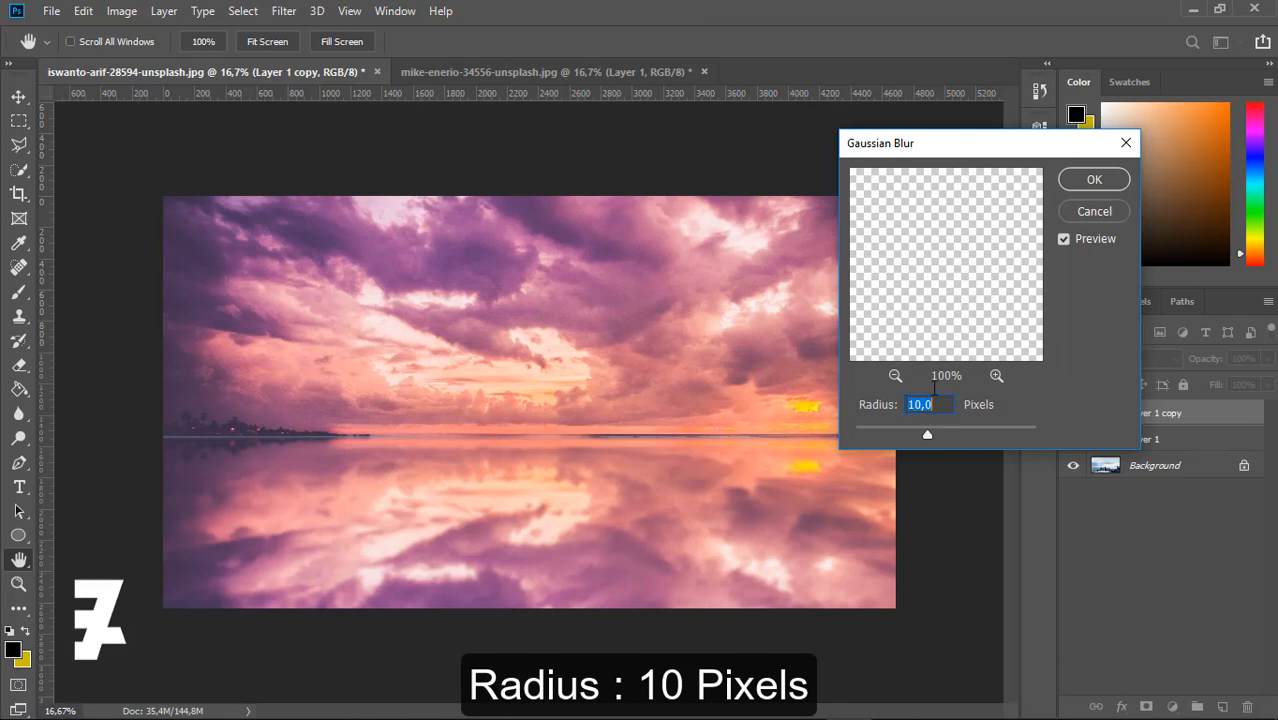
{"action": "left_click", "coordinate": [1090, 180]}
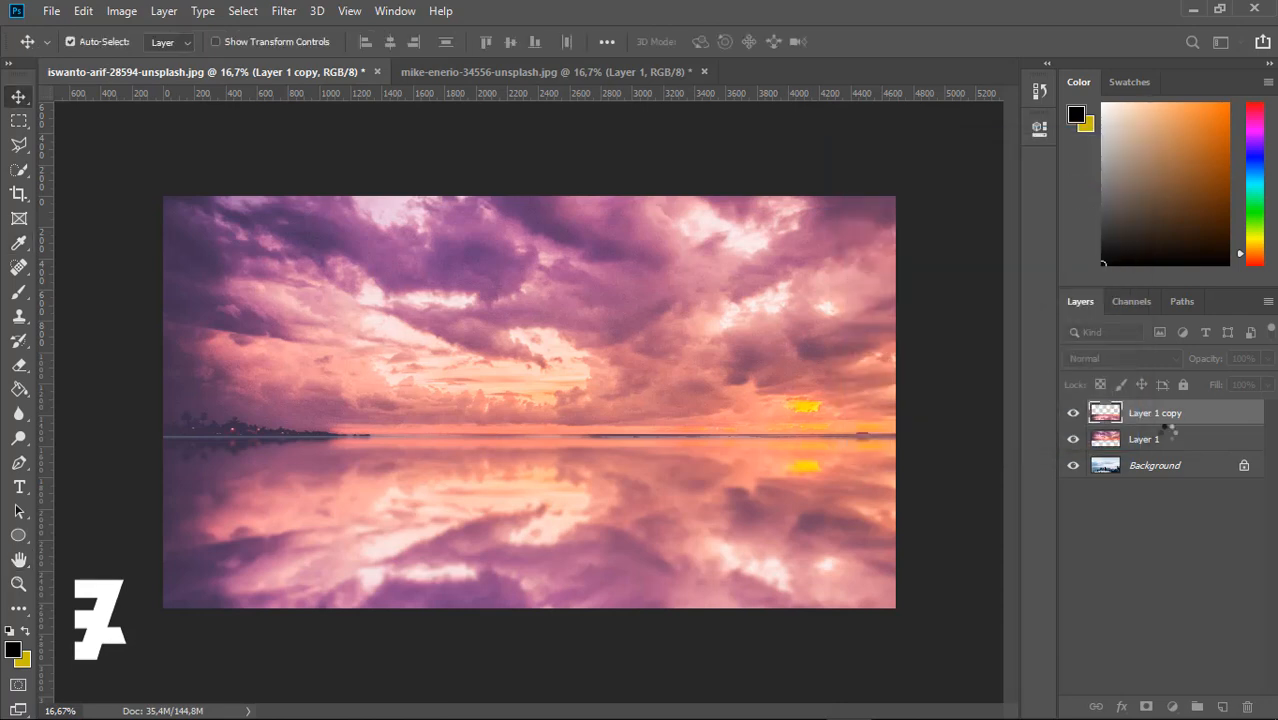
Apply a Motion Blur at angle 0° with a distance of 30 pixels to the flipped sky copy.
{"action": "left_click", "coordinate": [284, 11]}
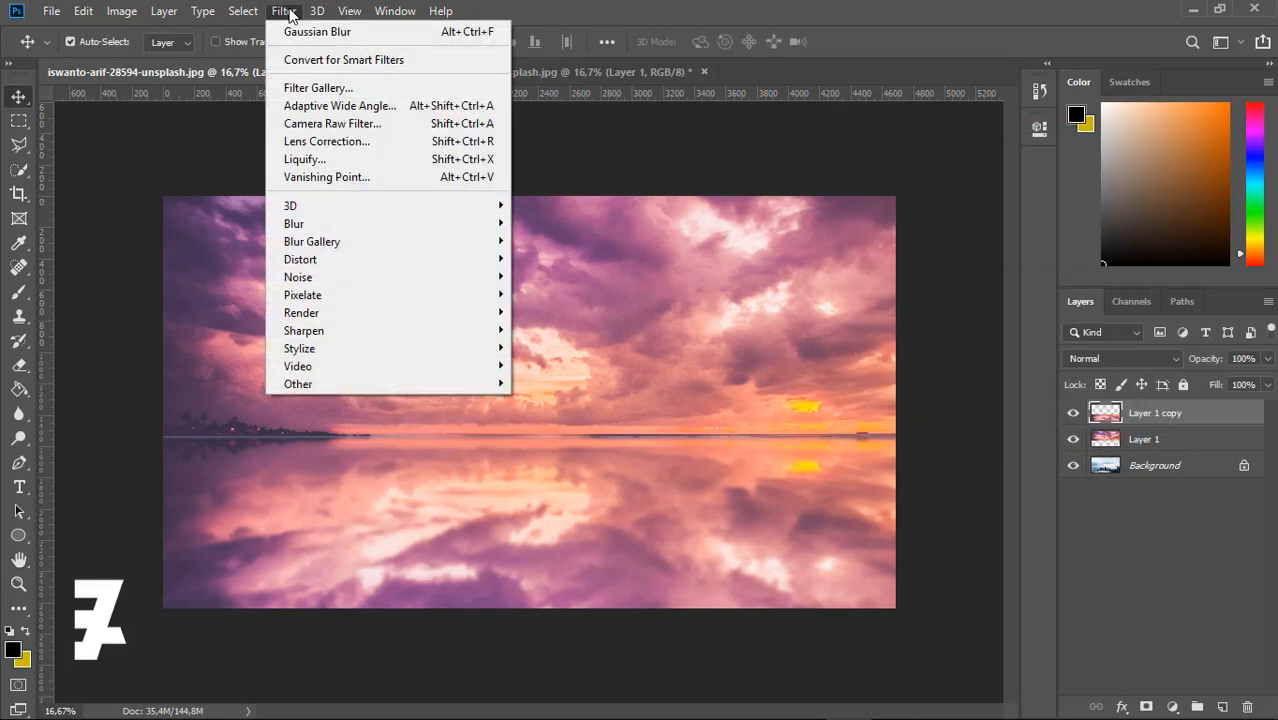
{"action": "mouse_move", "coordinate": [471, 227]}
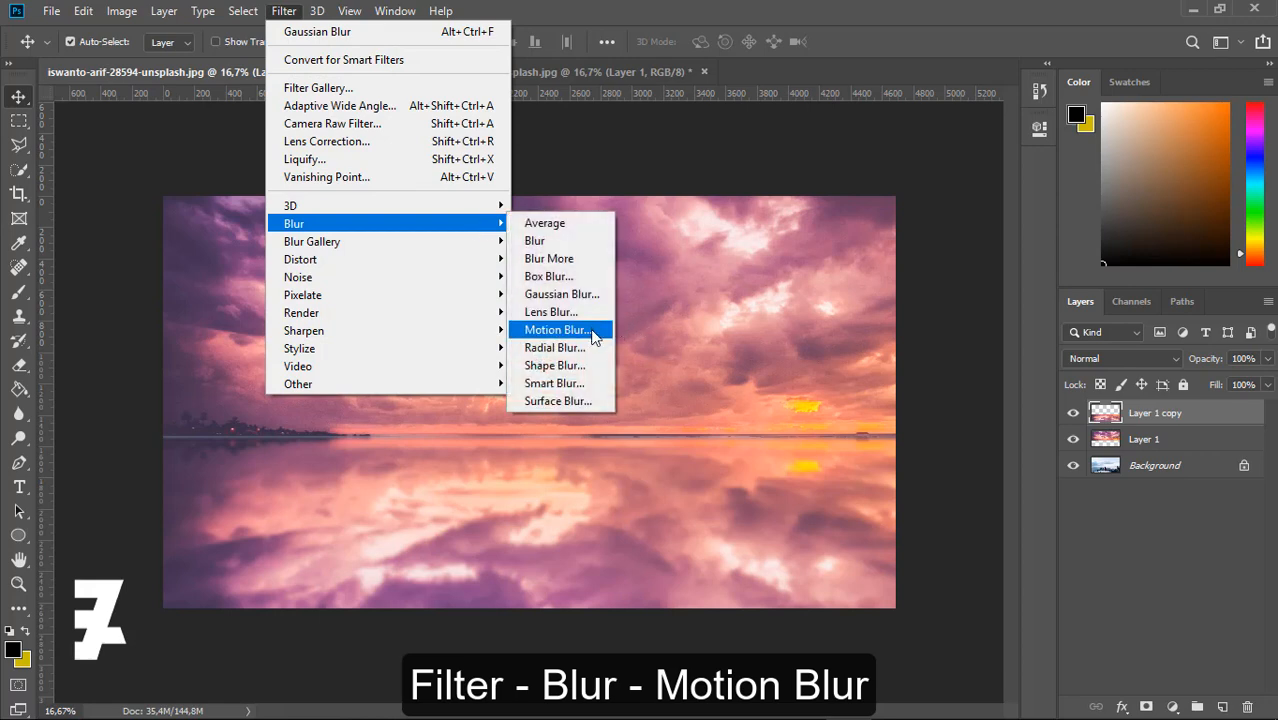
{"action": "left_click", "coordinate": [556, 330]}
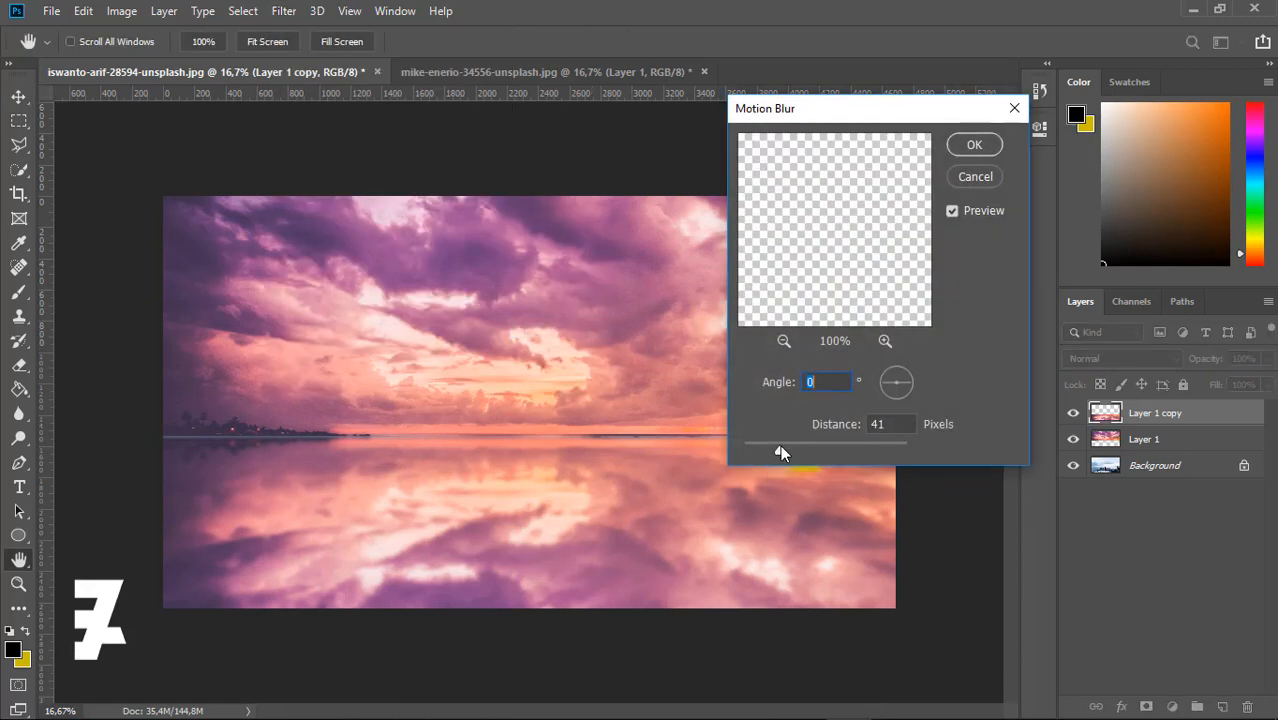
{"action": "mouse_move", "coordinate": [780, 445]}
{"action": "left_mouse_down"}
{"action": "mouse_move", "coordinate": [831, 444]}
{"action": "mouse_move", "coordinate": [776, 452]}
{"action": "left_mouse_up"}
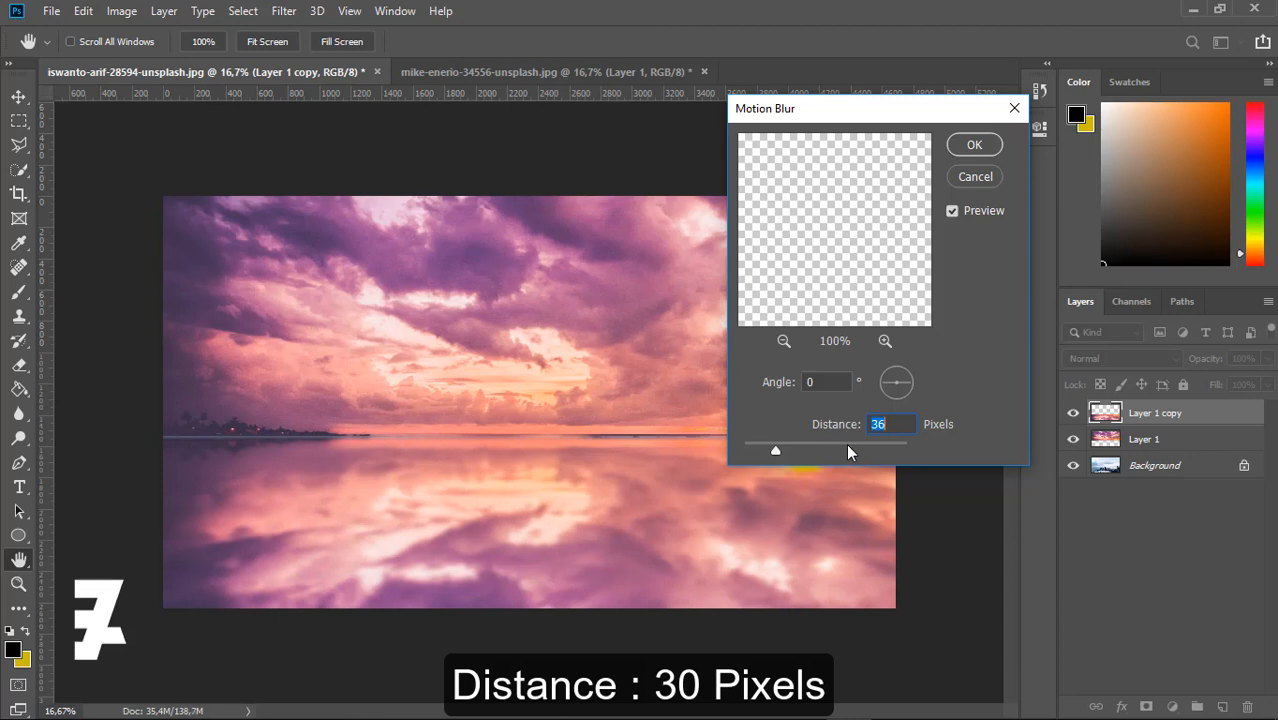
{"action": "type", "text": "30"}
{"action": "left_click", "coordinate": [974, 146]}
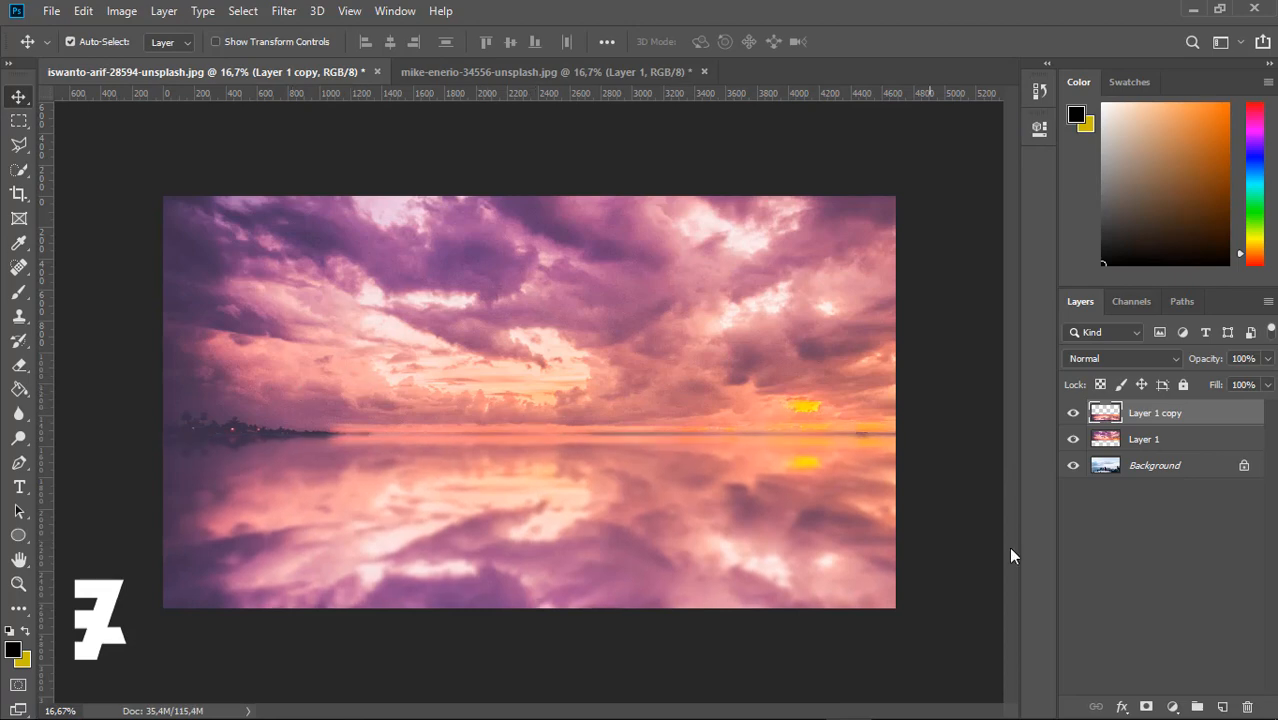
Group Layer 1 and Layer 1 copy, and hide the group.
{"action": "left_click", "coordinate": [1216, 454], "text": "ctrl"}
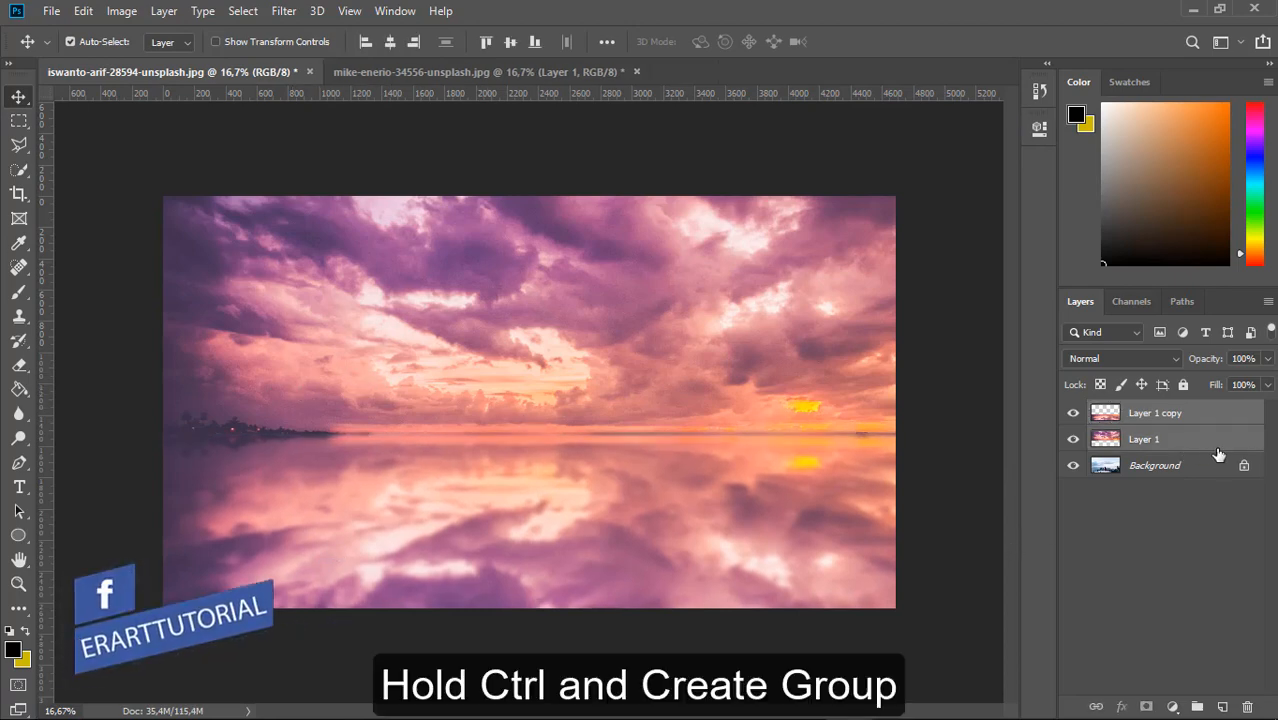
{"action": "key", "text": "ctrl+g"}
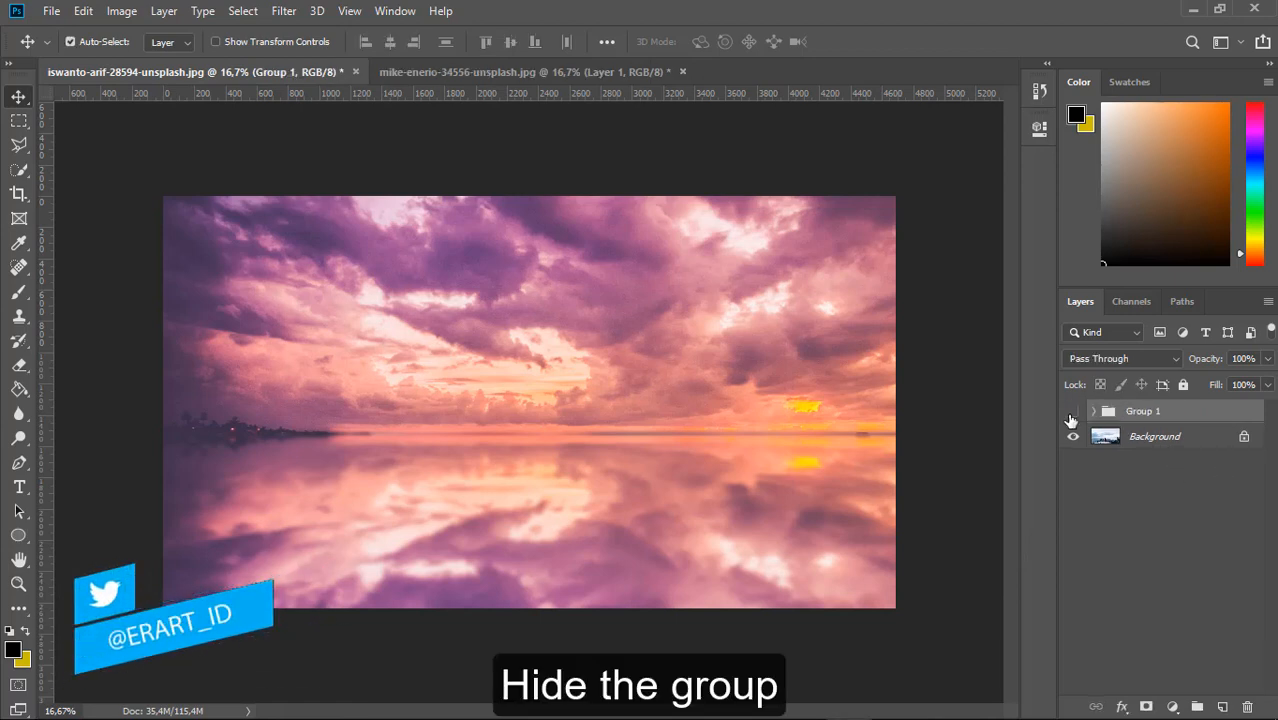
{"action": "left_click", "coordinate": [1072, 412]}
Load the Background photo's Red channel as a selection.
{"action": "left_click", "coordinate": [1107, 440]}
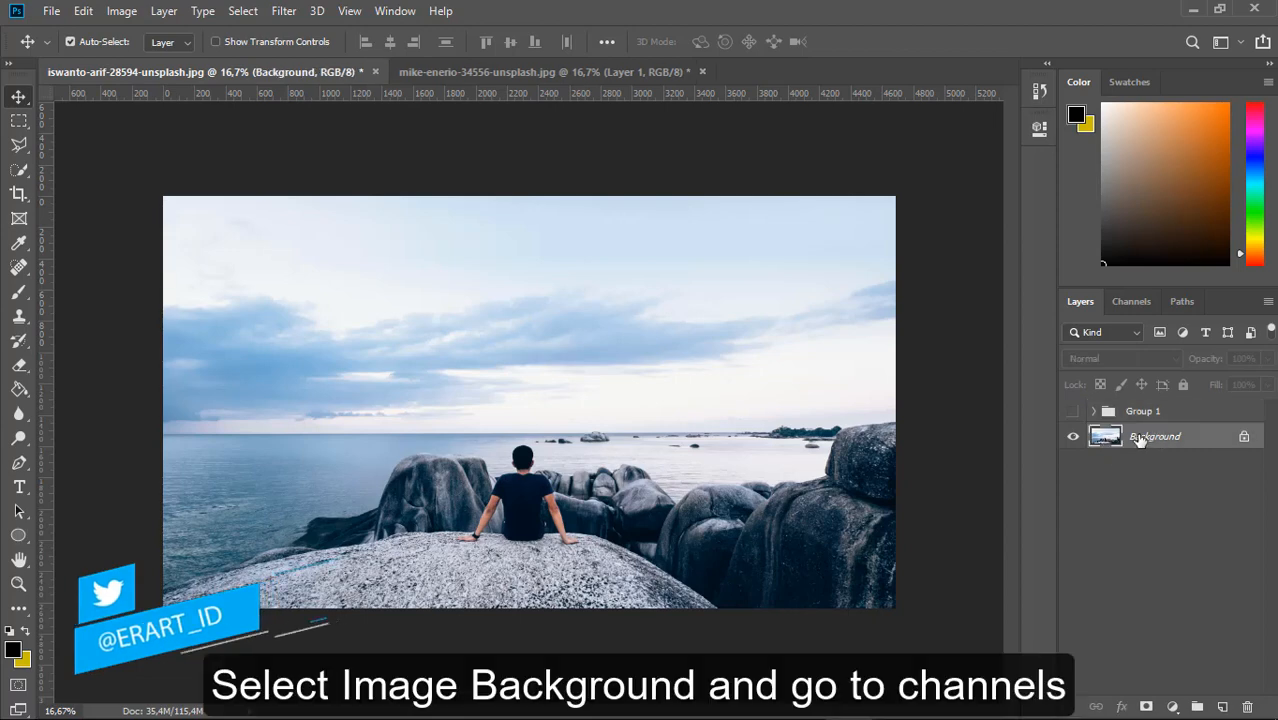
{"action": "left_click", "coordinate": [1128, 301]}
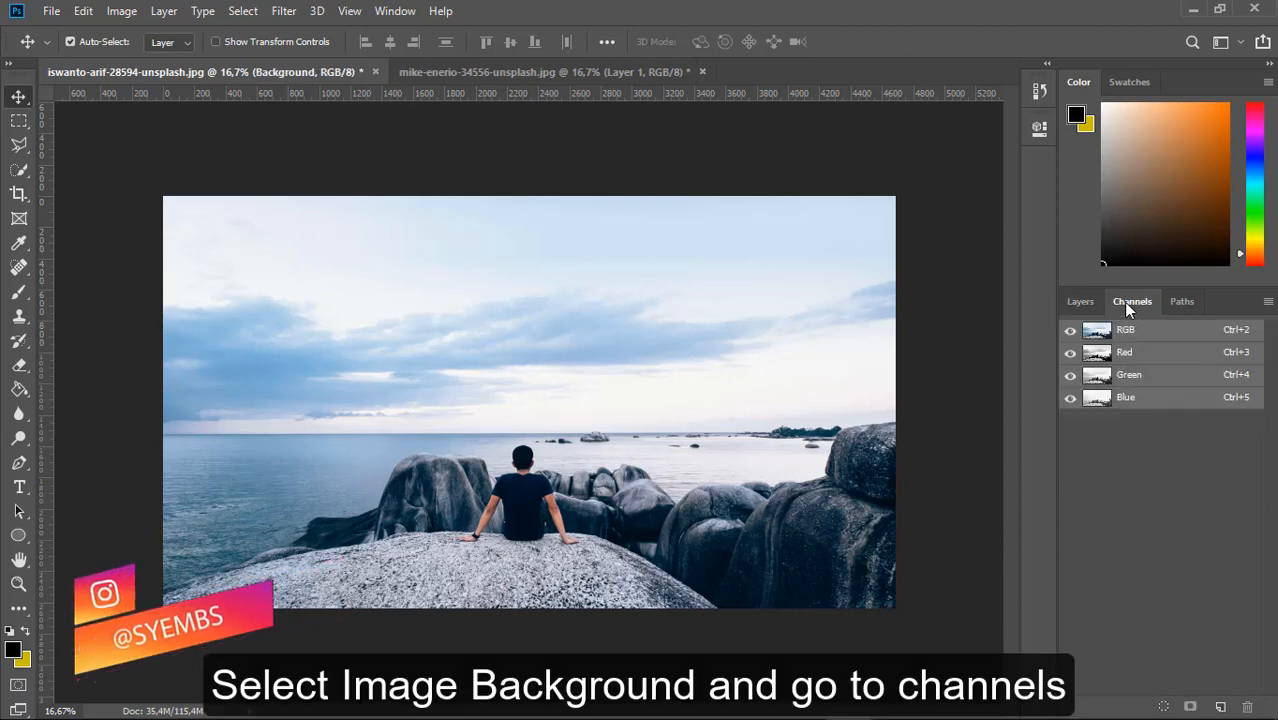
{"action": "left_click", "coordinate": [1100, 356], "text": "ctrl"}
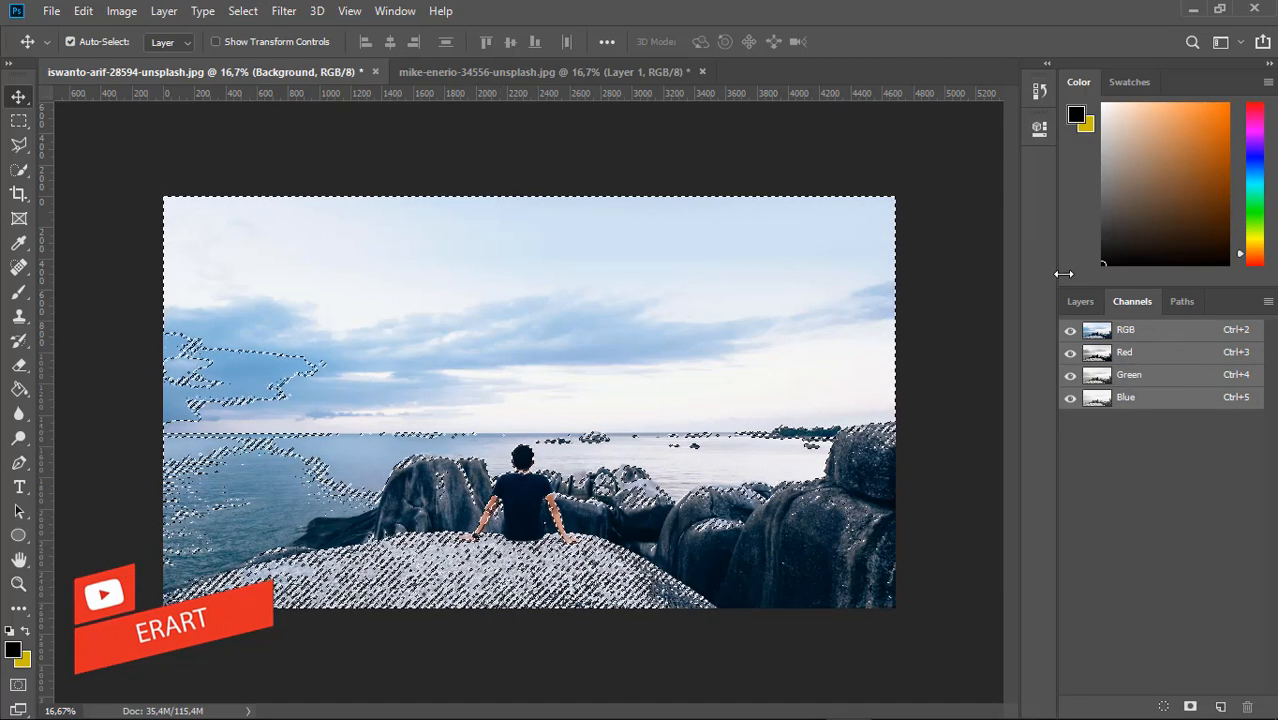
Make Group 1 visible again and add a layer mask to it from the active selection.
{"action": "left_click", "coordinate": [1080, 301]}
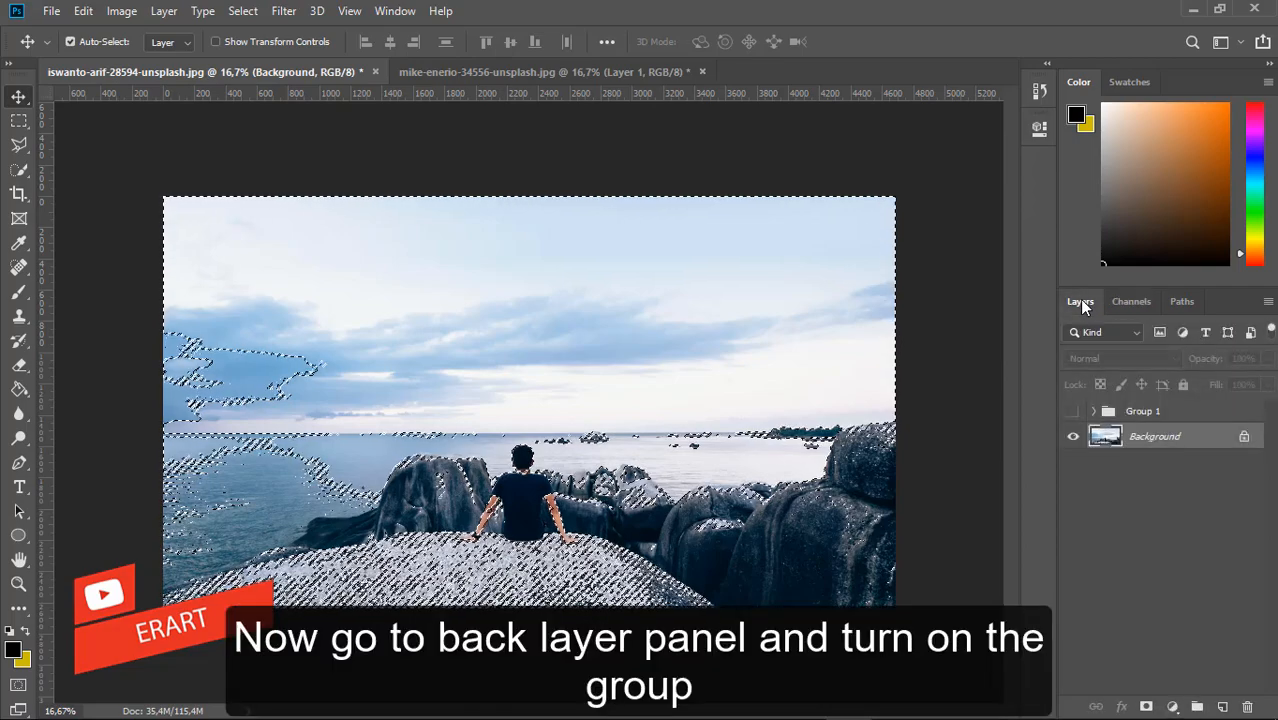
{"action": "left_click", "coordinate": [1073, 411]}
{"action": "left_click", "coordinate": [1143, 413]}
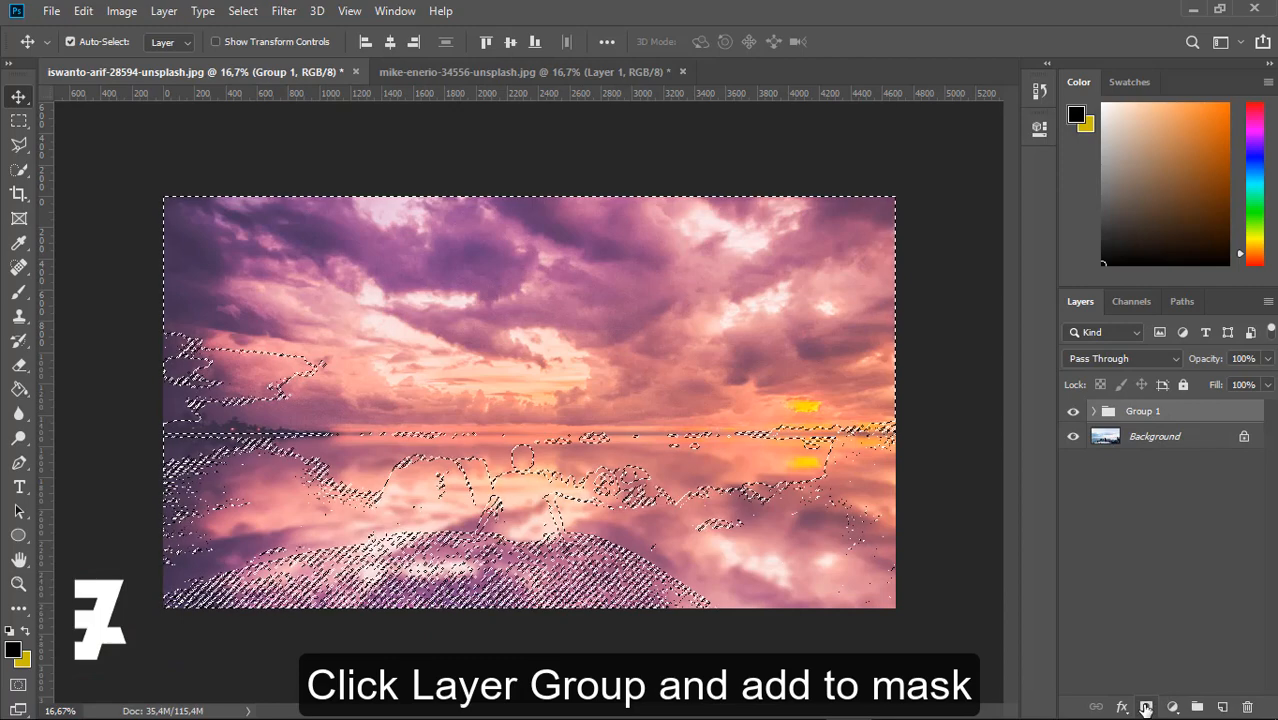
{"action": "left_click", "coordinate": [1146, 708]}
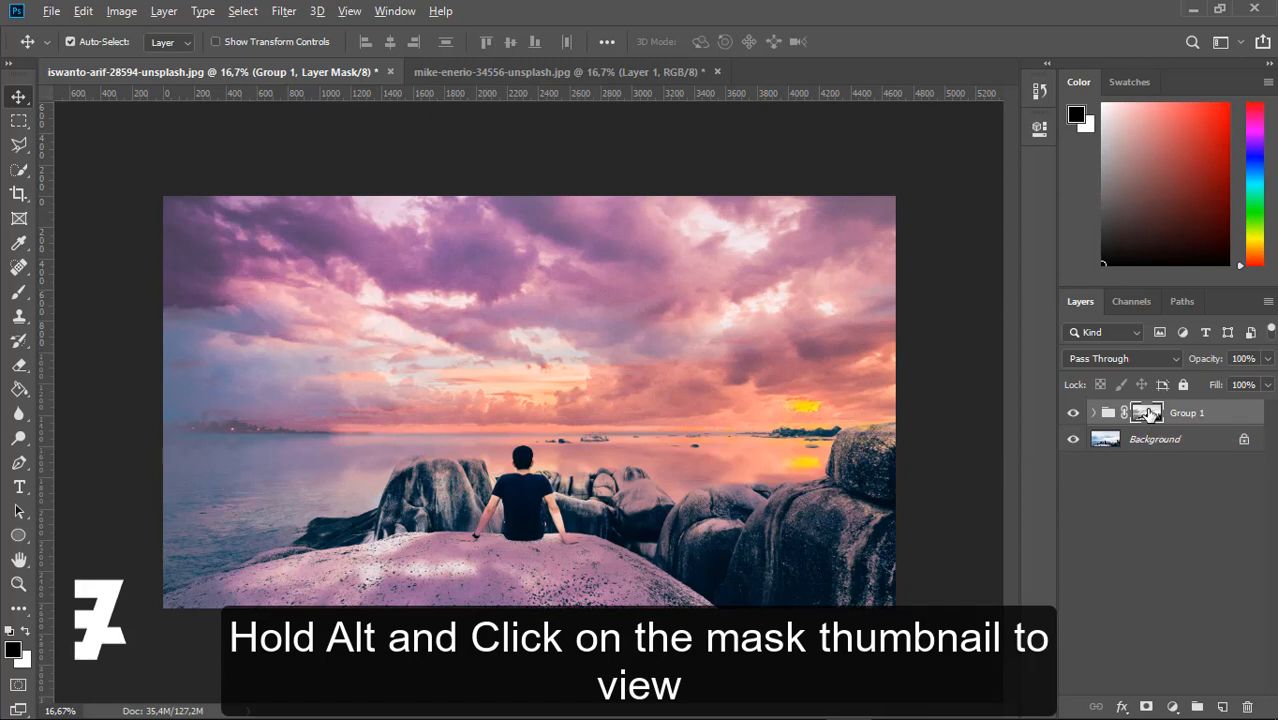
Display Group 1's mask and paint black over the man's arms and the boulder beneath him using an 80 px, 0% hardness brush at 50% opacity.
{"action": "left_click", "coordinate": [1147, 413], "text": "alt"}
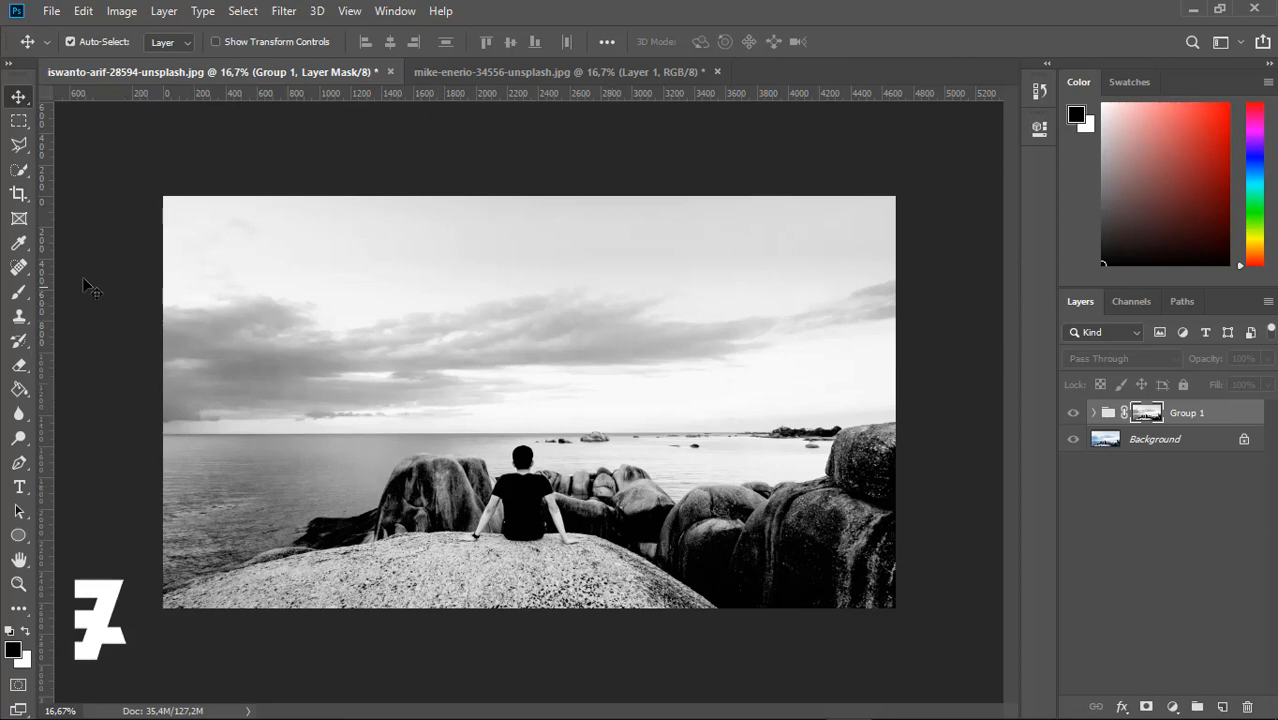
{"action": "left_click", "coordinate": [19, 292]}
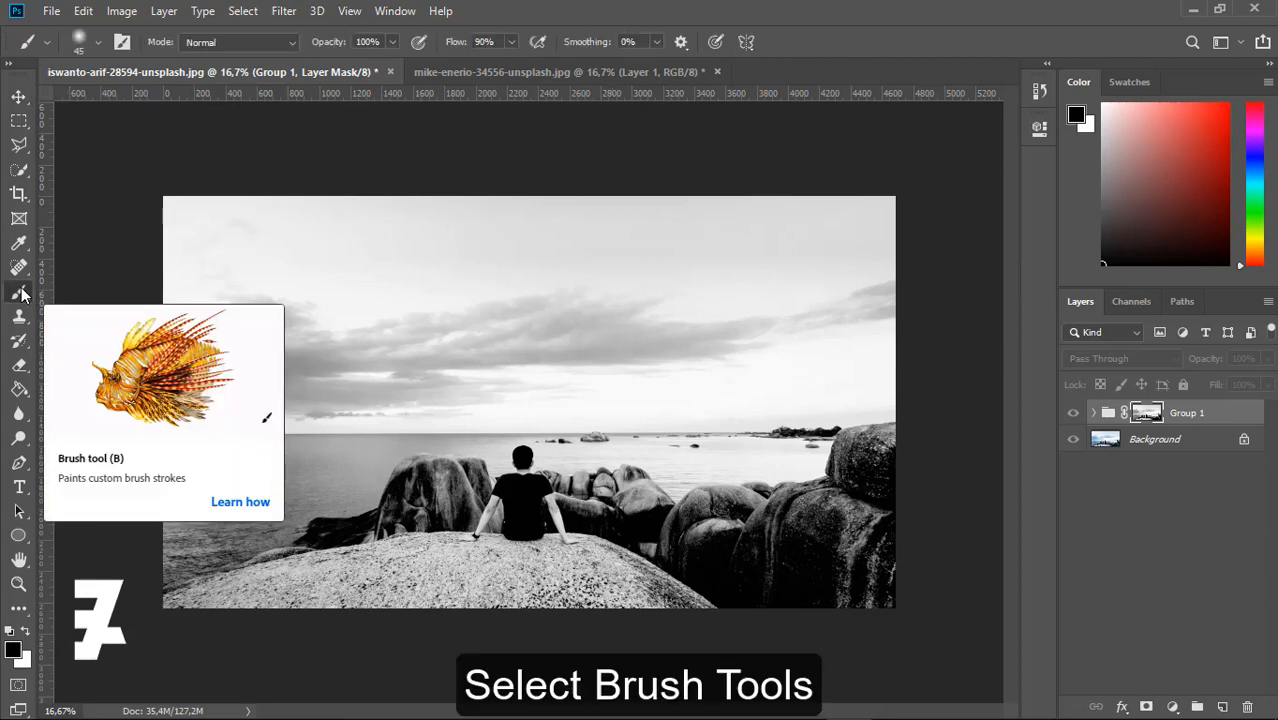
{"action": "left_click", "coordinate": [99, 43]}
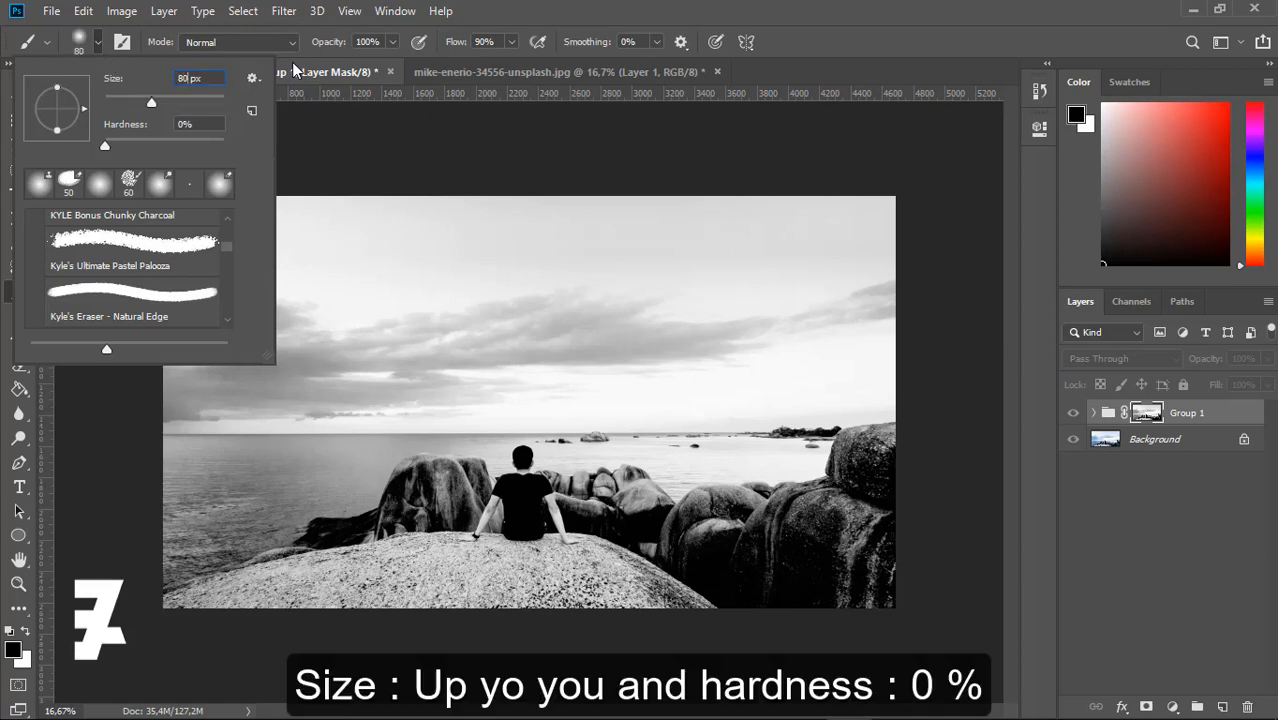
{"action": "left_click", "coordinate": [365, 43]}
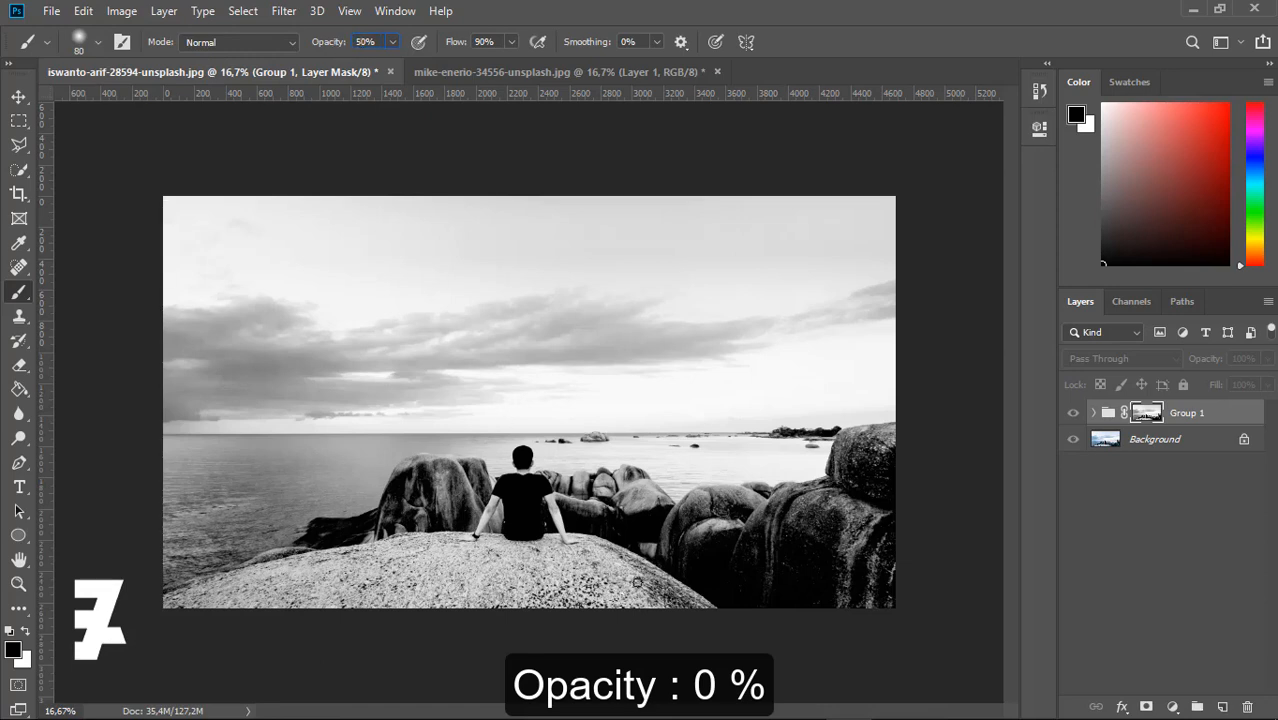
{"action": "mouse_move", "coordinate": [643, 582]}
{"action": "left_mouse_down"}
{"action": "mouse_move", "coordinate": [520, 548]}
{"action": "mouse_move", "coordinate": [562, 530]}
{"action": "mouse_move", "coordinate": [555, 512]}
{"action": "left_mouse_up"}
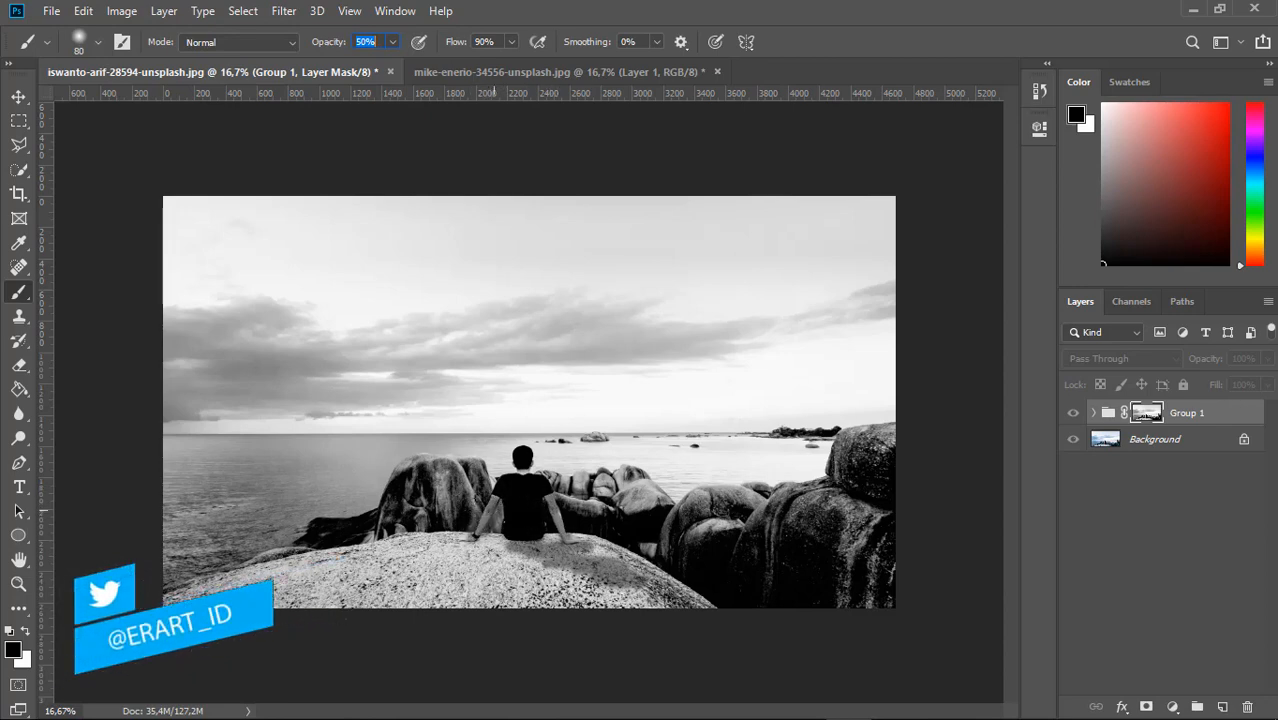
{"action": "mouse_move", "coordinate": [474, 533]}
{"action": "left_mouse_down"}
{"action": "mouse_move", "coordinate": [454, 543]}
{"action": "mouse_move", "coordinate": [490, 542]}
{"action": "left_mouse_up"}
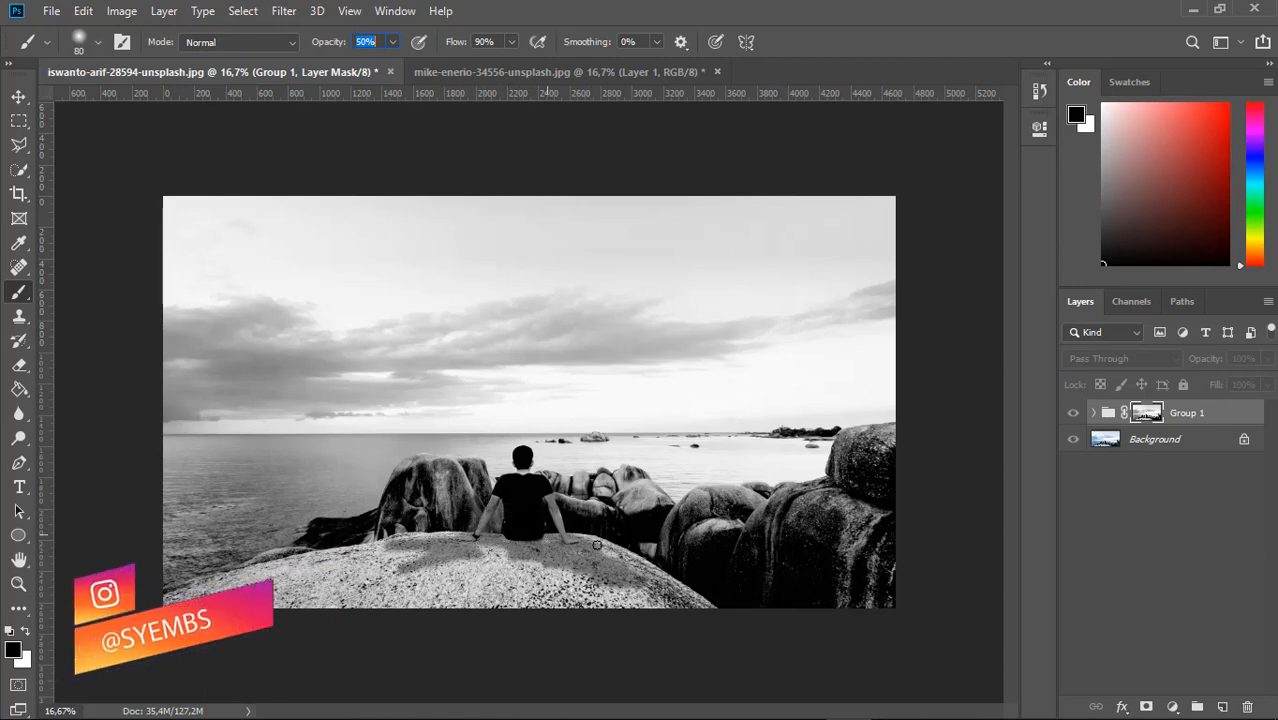
Enlarge the brush to 400 px and paint black across the large foreground boulder on Group 1's mask.
{"action": "key", "text": "bracketright"}
{"action": "key", "text": "bracketright"}
{"action": "key", "text": "bracketright"}
{"action": "key", "text": "bracketright"}
{"action": "key", "text": "bracketright"}
{"action": "key", "text": "bracketright"}
{"action": "key", "text": "bracketright"}
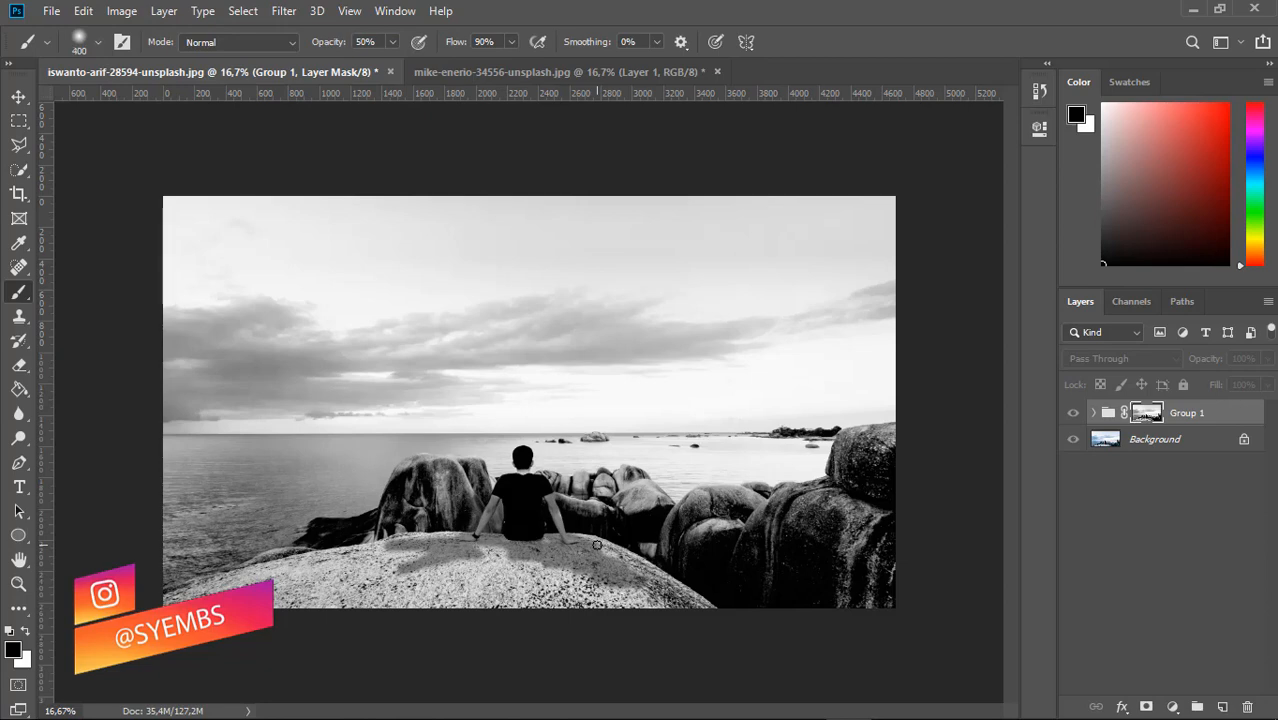
{"action": "mouse_move", "coordinate": [406, 575]}
{"action": "left_mouse_down"}
{"action": "mouse_move", "coordinate": [290, 590]}
{"action": "mouse_move", "coordinate": [431, 573]}
{"action": "mouse_move", "coordinate": [533, 600]}
{"action": "mouse_move", "coordinate": [643, 590]}
{"action": "mouse_move", "coordinate": [539, 572]}
{"action": "mouse_move", "coordinate": [577, 566]}
{"action": "mouse_move", "coordinate": [490, 582]}
{"action": "mouse_move", "coordinate": [594, 566]}
{"action": "mouse_move", "coordinate": [568, 543]}
{"action": "mouse_move", "coordinate": [640, 574]}
{"action": "mouse_move", "coordinate": [537, 601]}
{"action": "mouse_move", "coordinate": [540, 573]}
{"action": "mouse_move", "coordinate": [466, 583]}
{"action": "mouse_move", "coordinate": [566, 594]}
{"action": "mouse_move", "coordinate": [500, 578]}
{"action": "mouse_move", "coordinate": [435, 597]}
{"action": "mouse_move", "coordinate": [410, 578]}
{"action": "mouse_move", "coordinate": [461, 568]}
{"action": "mouse_move", "coordinate": [463, 540]}
{"action": "mouse_move", "coordinate": [436, 508]}
{"action": "mouse_move", "coordinate": [470, 498]}
{"action": "mouse_move", "coordinate": [625, 495]}
{"action": "mouse_move", "coordinate": [676, 510]}
{"action": "left_mouse_up"}
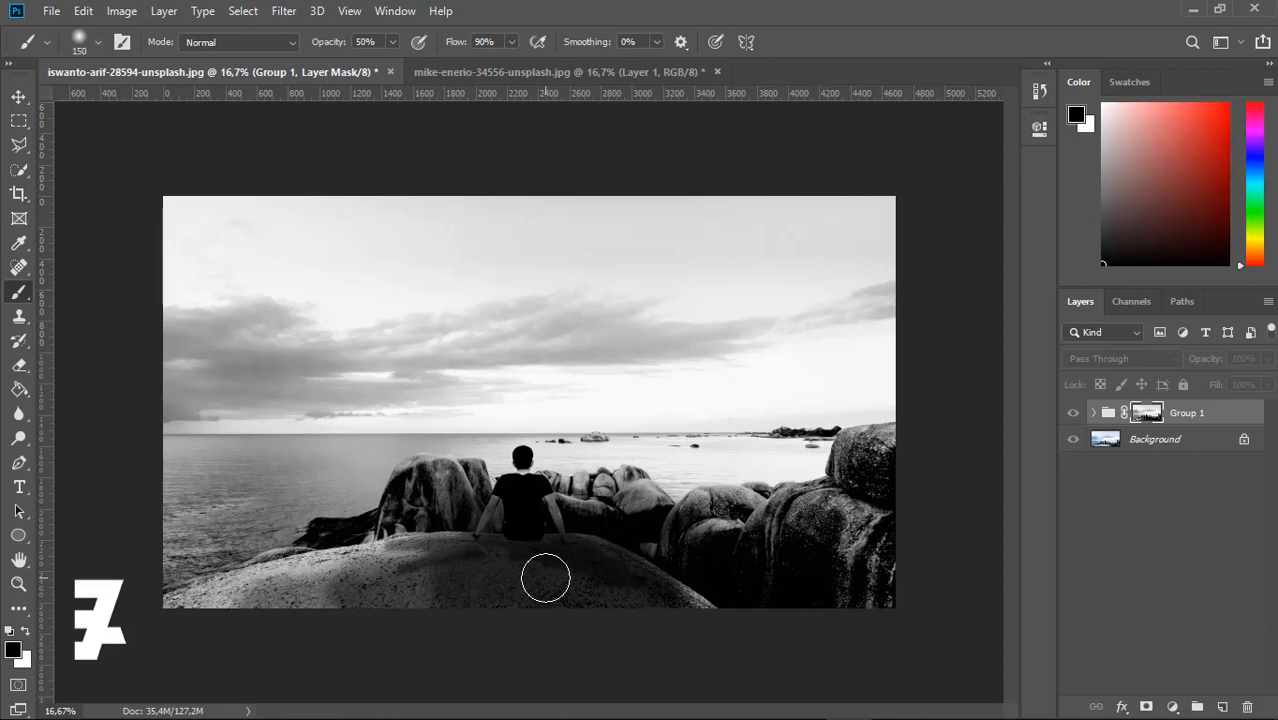
Darken the remaining light areas of the foreground boulder on the mask with a 150 px black brush, and return to the normal image view.
{"action": "mouse_move", "coordinate": [484, 525]}
{"action": "left_mouse_down"}
{"action": "mouse_move", "coordinate": [552, 551]}
{"action": "mouse_move", "coordinate": [372, 599]}
{"action": "mouse_move", "coordinate": [342, 599]}
{"action": "mouse_move", "coordinate": [397, 580]}
{"action": "mouse_move", "coordinate": [369, 558]}
{"action": "mouse_move", "coordinate": [351, 579]}
{"action": "mouse_move", "coordinate": [345, 569]}
{"action": "mouse_move", "coordinate": [385, 557]}
{"action": "mouse_move", "coordinate": [180, 600]}
{"action": "mouse_move", "coordinate": [334, 593]}
{"action": "mouse_move", "coordinate": [396, 605]}
{"action": "mouse_move", "coordinate": [384, 598]}
{"action": "mouse_move", "coordinate": [444, 543]}
{"action": "mouse_move", "coordinate": [372, 559]}
{"action": "mouse_move", "coordinate": [447, 545]}
{"action": "left_mouse_up"}
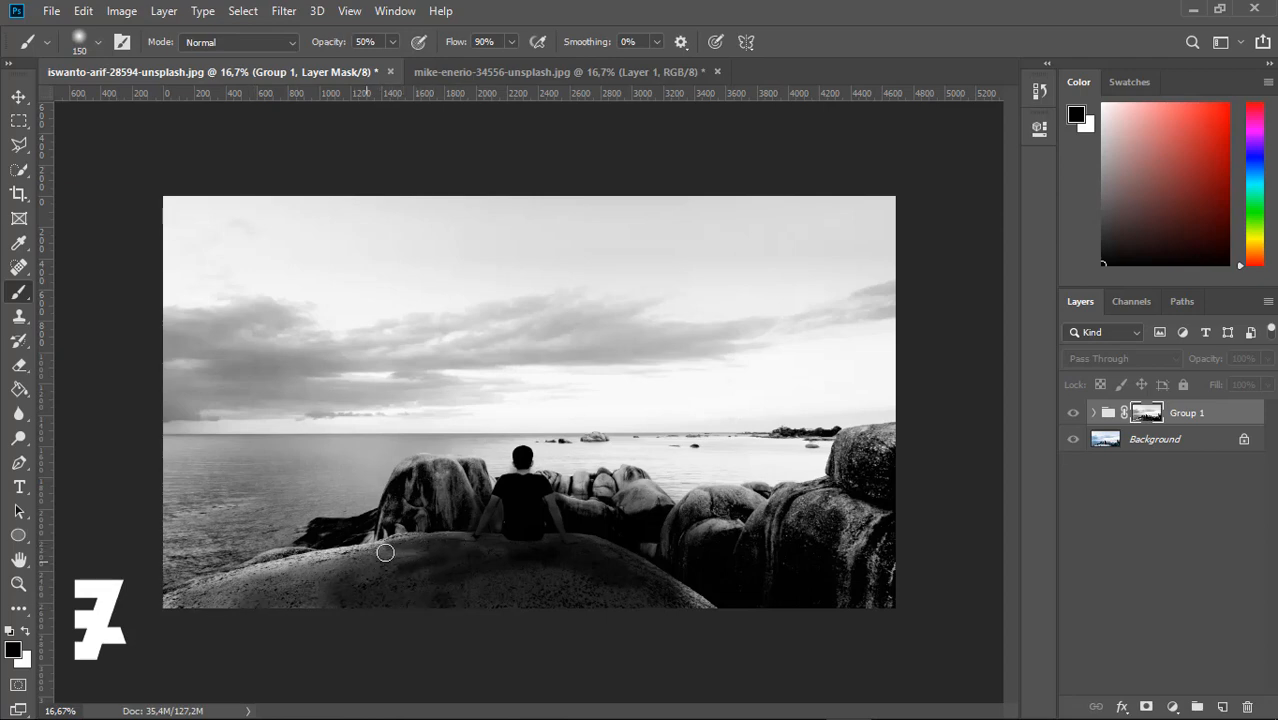
{"action": "mouse_move", "coordinate": [344, 558]}
{"action": "left_mouse_down"}
{"action": "mouse_move", "coordinate": [205, 592]}
{"action": "mouse_move", "coordinate": [398, 587]}
{"action": "mouse_move", "coordinate": [429, 551]}
{"action": "mouse_move", "coordinate": [296, 611]}
{"action": "mouse_move", "coordinate": [314, 585]}
{"action": "mouse_move", "coordinate": [308, 568]}
{"action": "mouse_move", "coordinate": [598, 605]}
{"action": "left_mouse_up"}
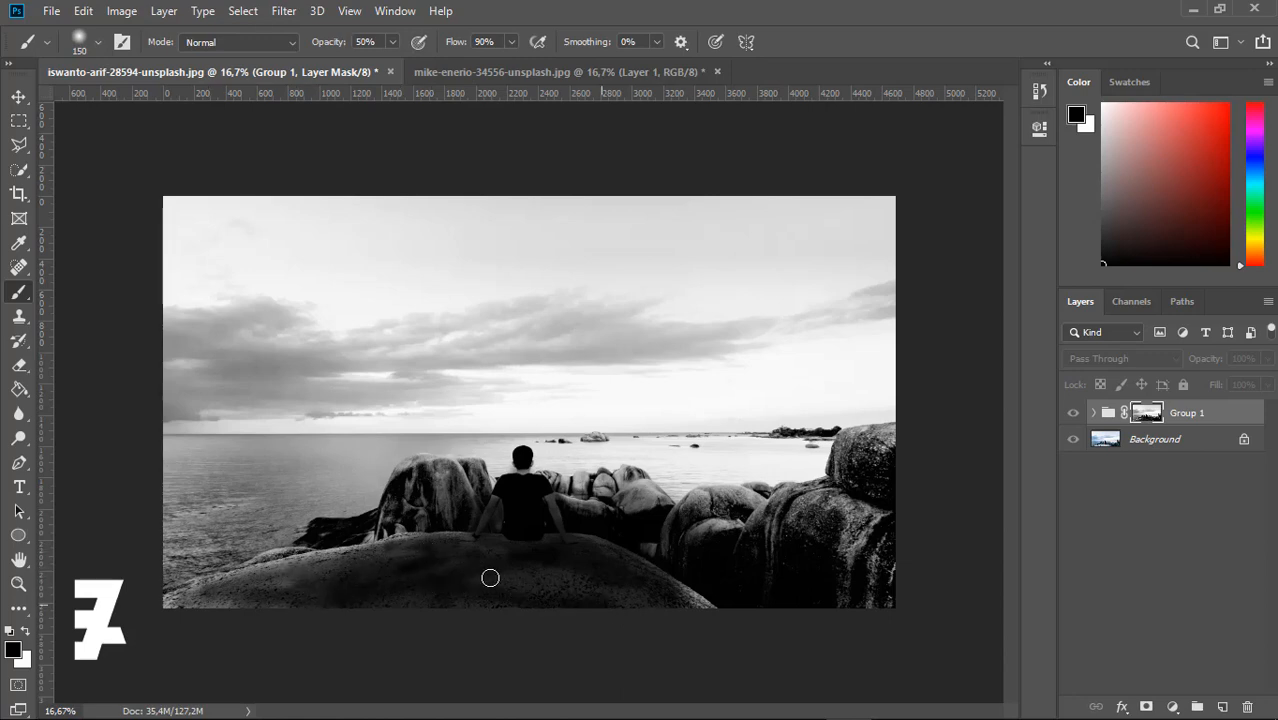
{"action": "mouse_move", "coordinate": [490, 578]}
{"action": "left_mouse_down"}
{"action": "mouse_move", "coordinate": [650, 599]}
{"action": "mouse_move", "coordinate": [202, 609]}
{"action": "left_mouse_up"}
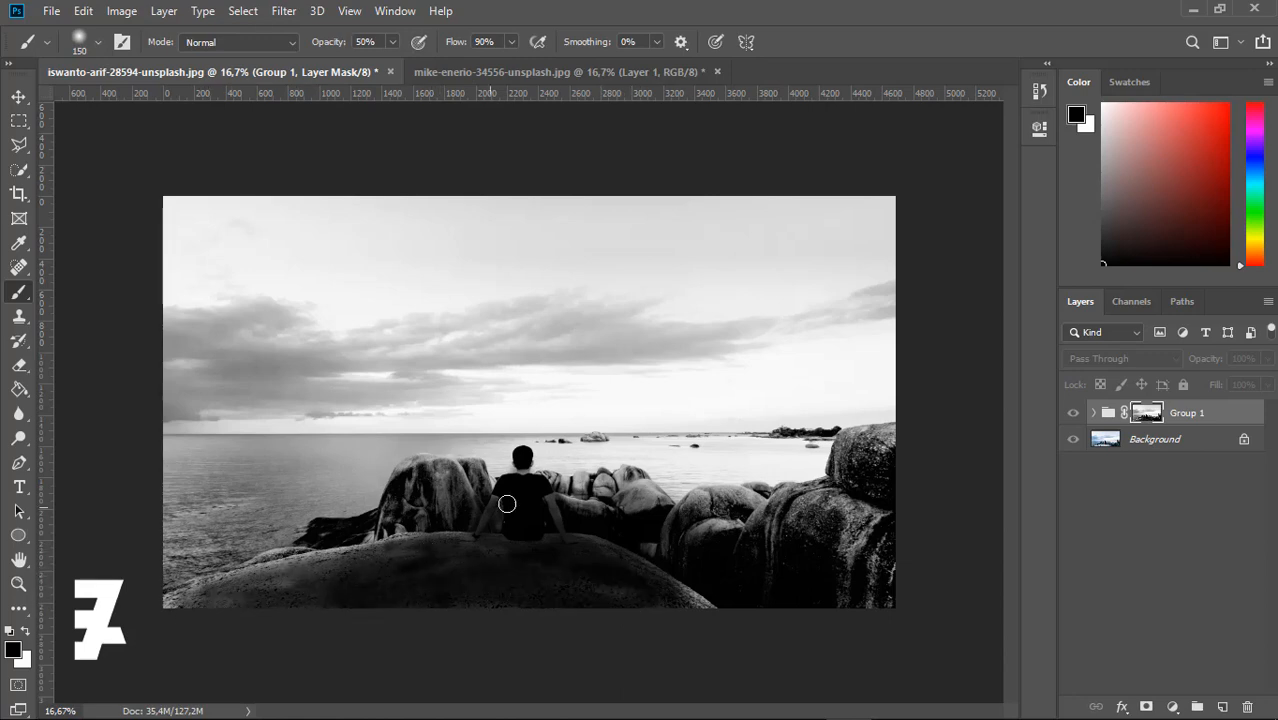
{"action": "mouse_move", "coordinate": [433, 546]}
{"action": "left_mouse_down"}
{"action": "mouse_move", "coordinate": [560, 594]}
{"action": "mouse_move", "coordinate": [714, 611]}
{"action": "left_mouse_up"}
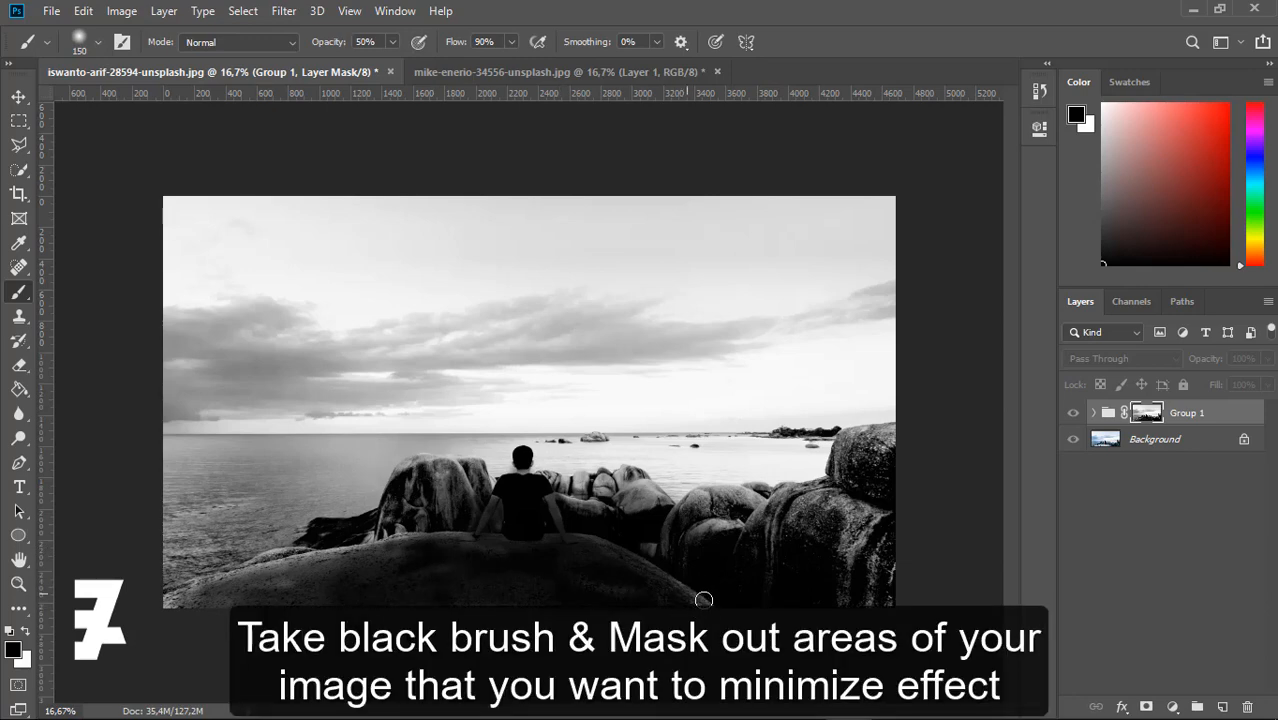
{"action": "mouse_move", "coordinate": [368, 612]}
{"action": "left_mouse_down"}
{"action": "mouse_move", "coordinate": [162, 606]}
{"action": "mouse_move", "coordinate": [241, 603]}
{"action": "mouse_move", "coordinate": [269, 568]}
{"action": "mouse_move", "coordinate": [245, 570]}
{"action": "mouse_move", "coordinate": [353, 558]}
{"action": "mouse_move", "coordinate": [398, 521]}
{"action": "mouse_move", "coordinate": [420, 520]}
{"action": "mouse_move", "coordinate": [411, 547]}
{"action": "mouse_move", "coordinate": [437, 536]}
{"action": "mouse_move", "coordinate": [391, 540]}
{"action": "mouse_move", "coordinate": [472, 542]}
{"action": "left_mouse_up"}
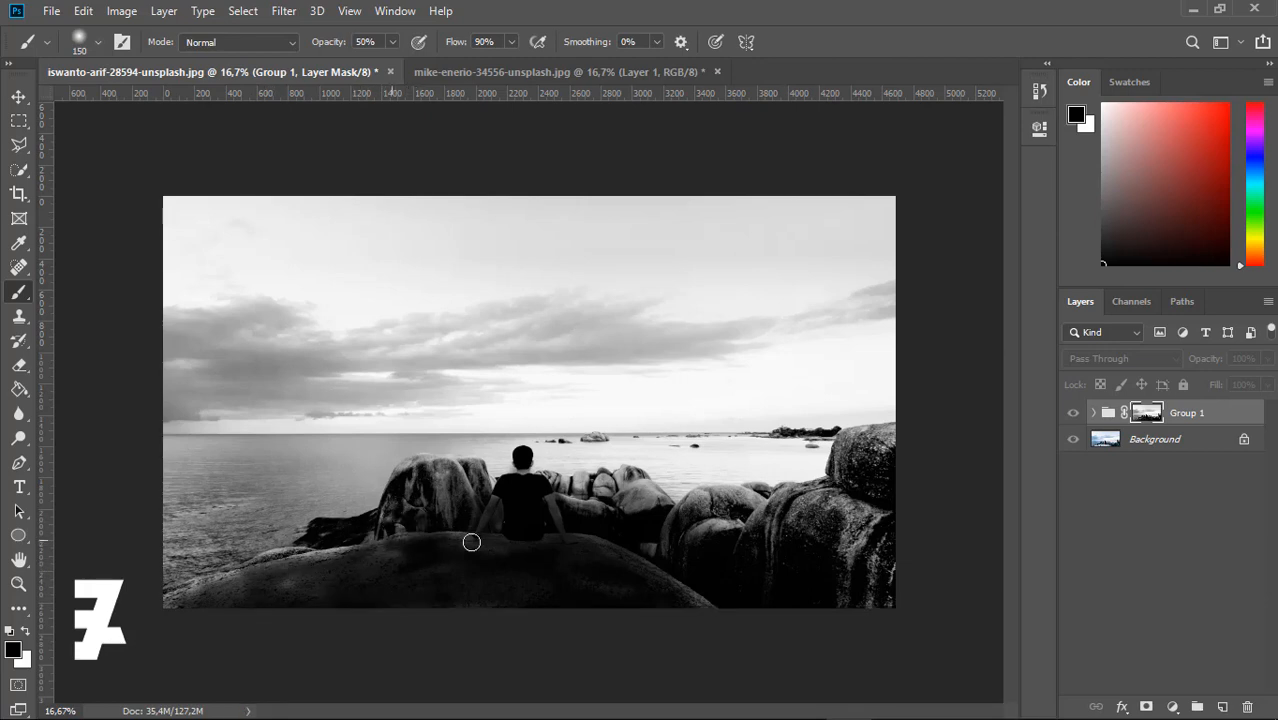
{"action": "mouse_move", "coordinate": [571, 543]}
{"action": "left_mouse_down"}
{"action": "mouse_move", "coordinate": [625, 522]}
{"action": "mouse_move", "coordinate": [665, 551]}
{"action": "mouse_move", "coordinate": [708, 513]}
{"action": "mouse_move", "coordinate": [720, 552]}
{"action": "left_mouse_up"}
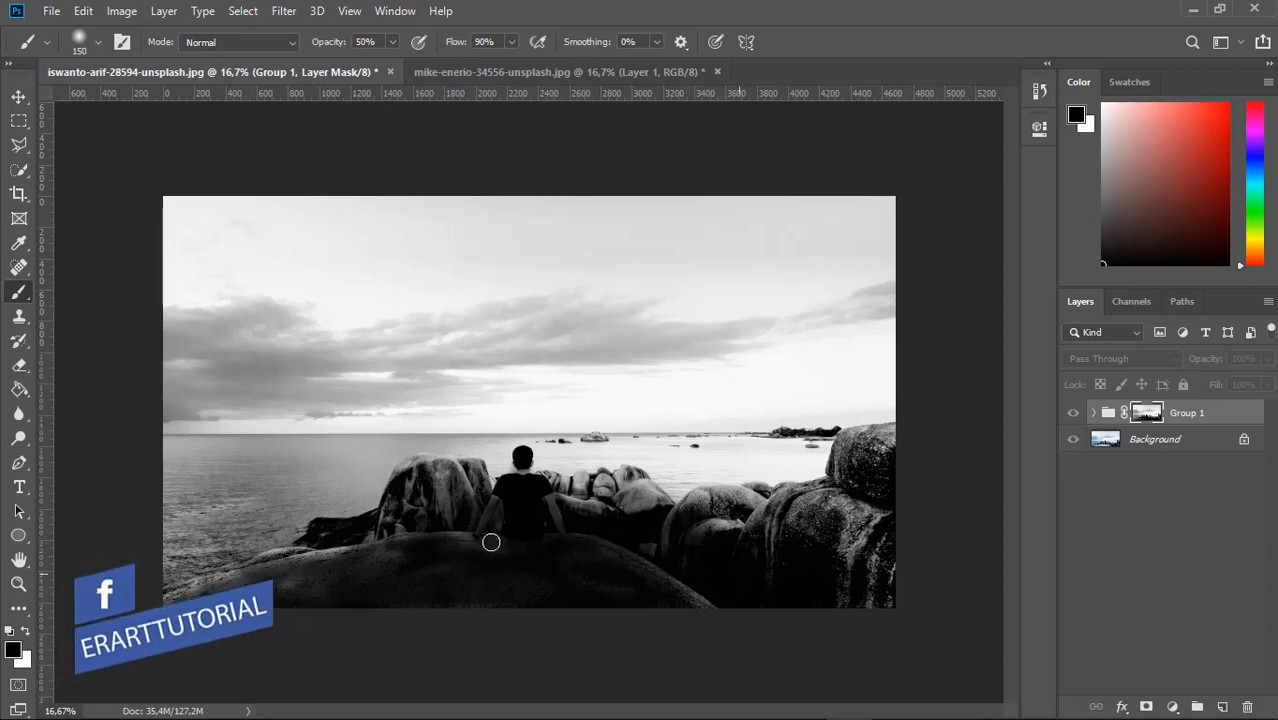
{"action": "key", "text": "v"}
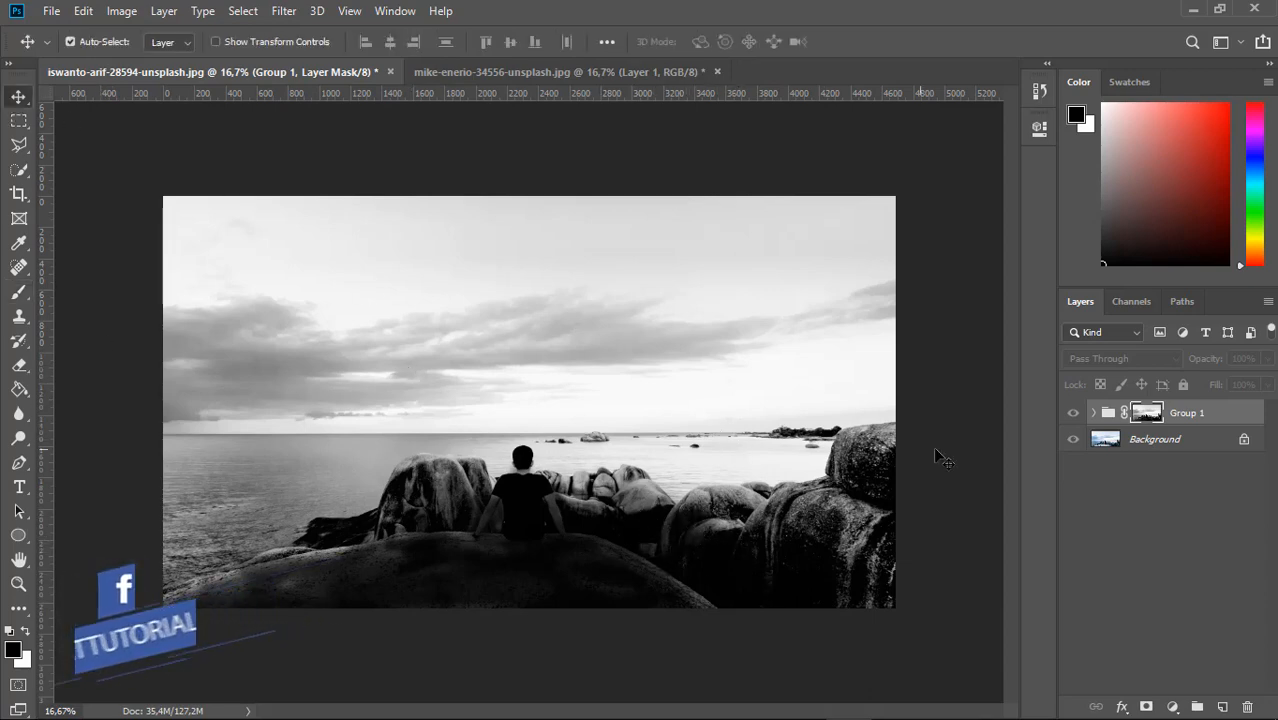
{"action": "left_click", "coordinate": [1146, 414], "text": "alt"}
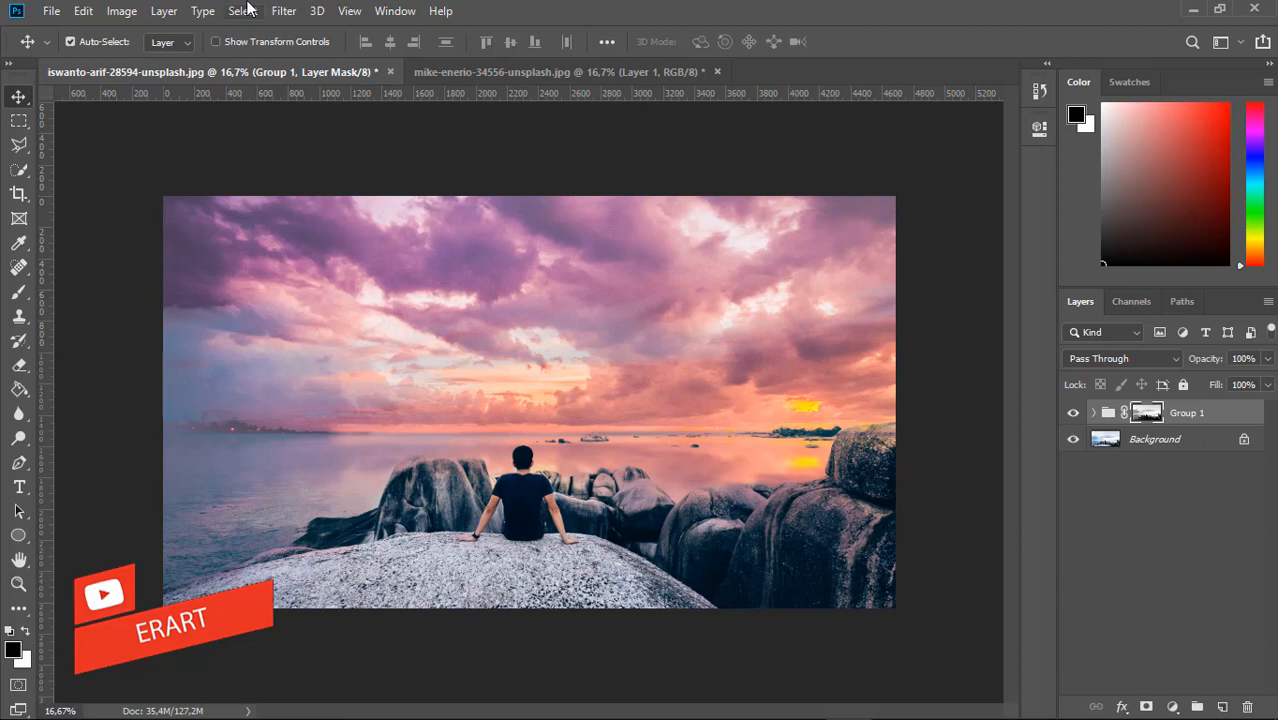
Apply a Curves adjustment to Group 1's mask, moving the black point to input 31 and the white point to input 225.
{"action": "left_click", "coordinate": [121, 12]}
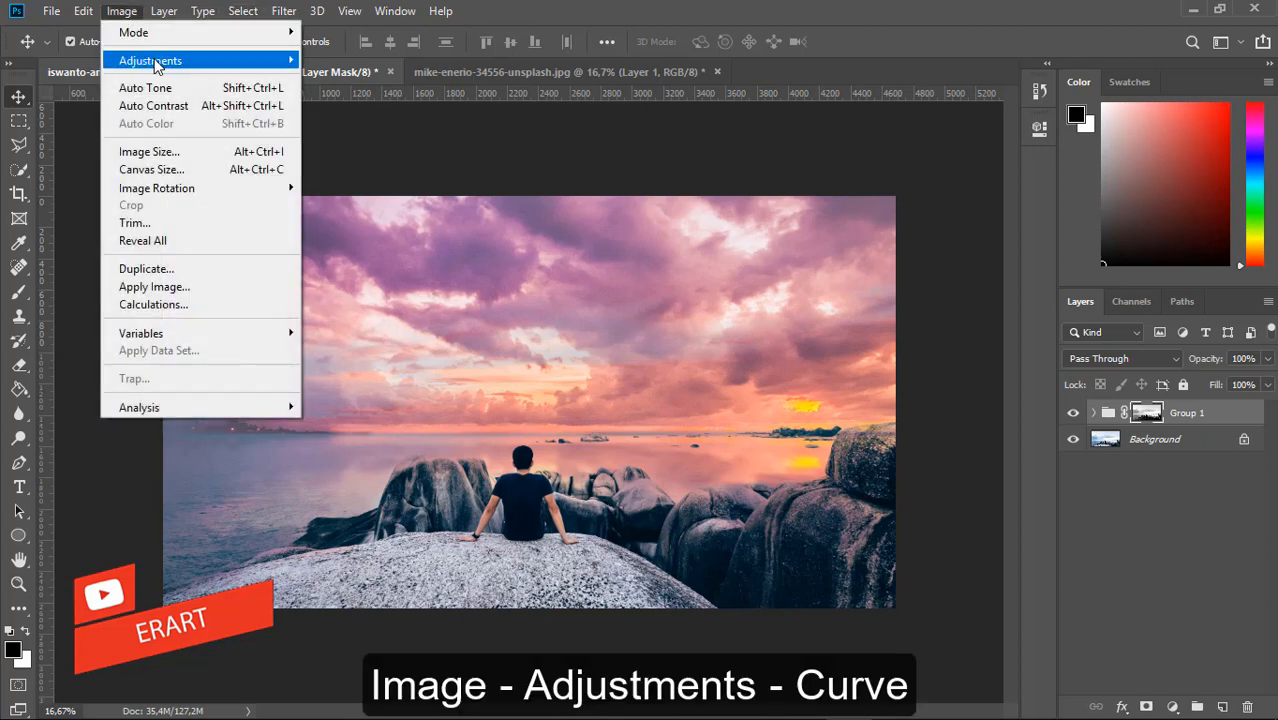
{"action": "mouse_move", "coordinate": [154, 60]}
{"action": "left_click", "coordinate": [362, 96]}
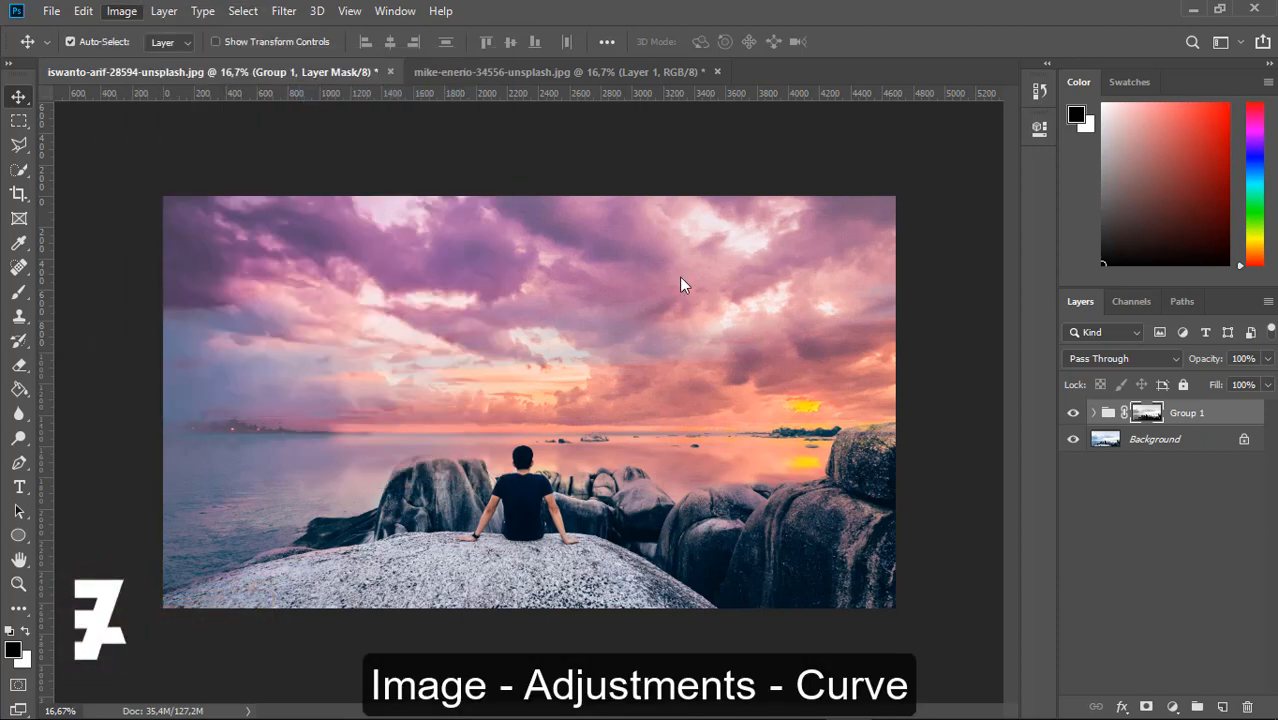
{"action": "left_click_drag", "start_coordinate": [664, 214], "coordinate": [897, 155]}
{"action": "left_click_drag", "start_coordinate": [755, 478], "coordinate": [788, 481]}
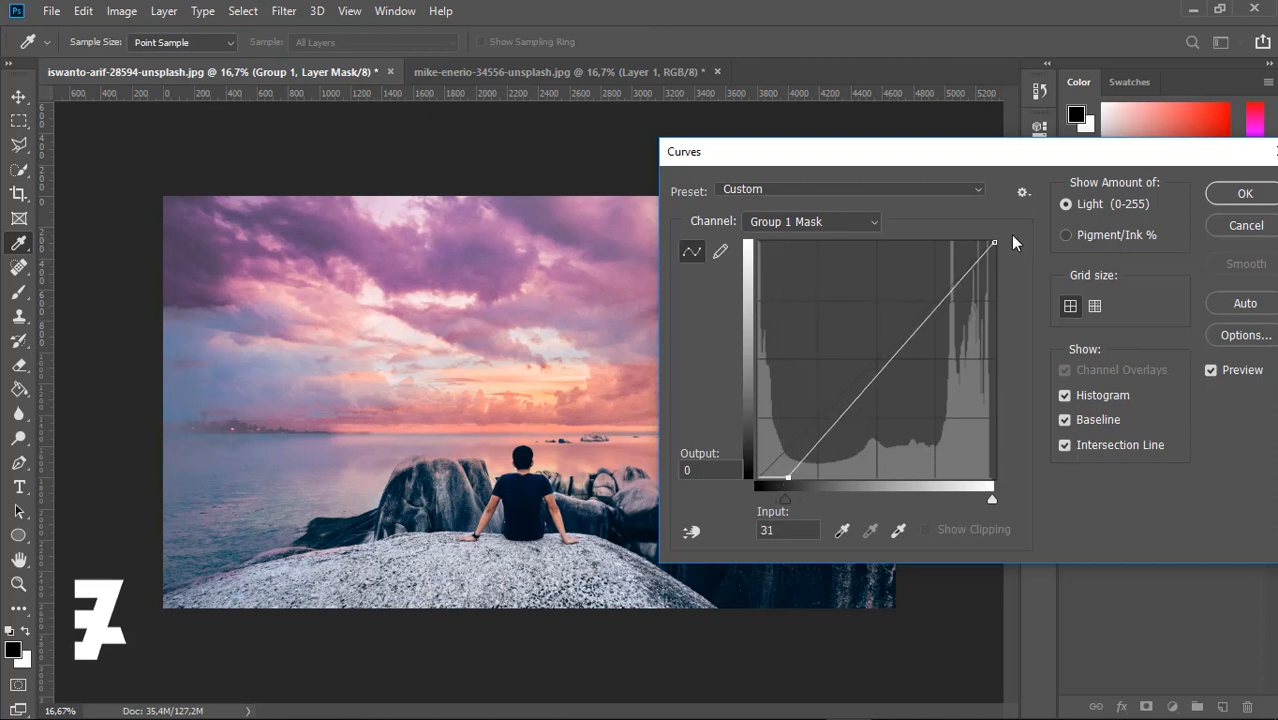
{"action": "left_click_drag", "start_coordinate": [995, 243], "coordinate": [966, 240]}
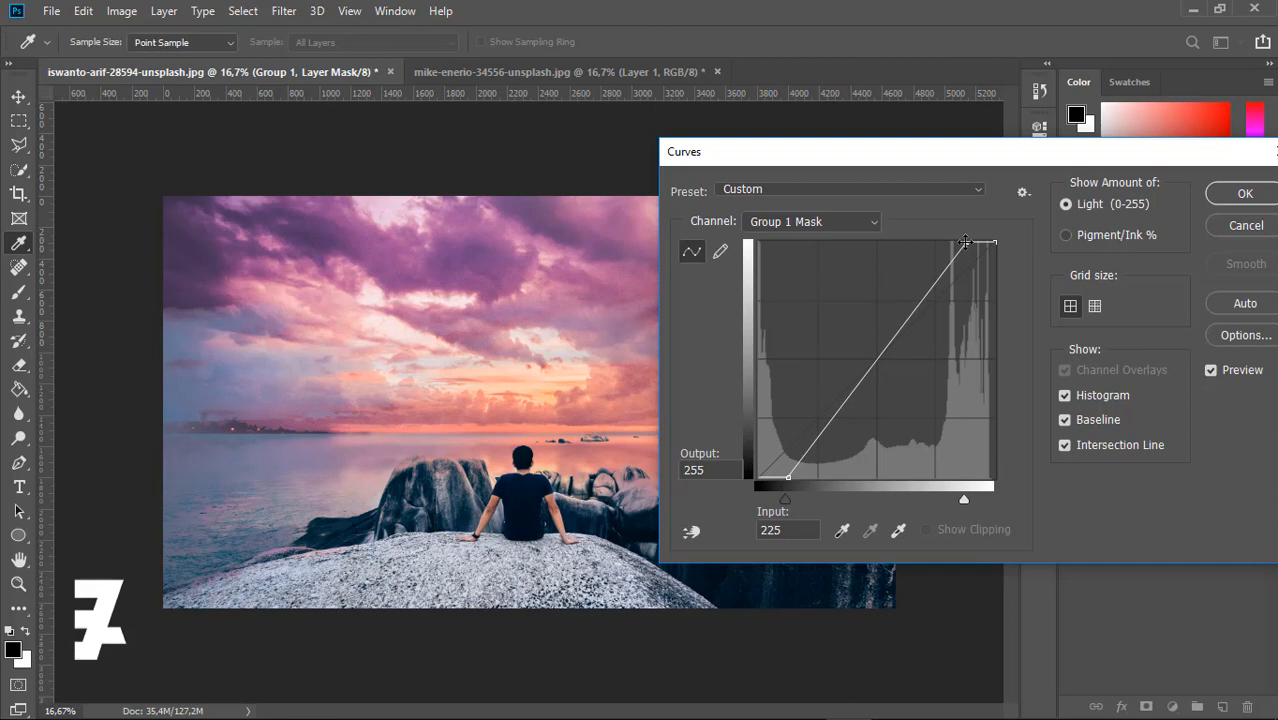
{"action": "left_click", "coordinate": [1239, 196]}
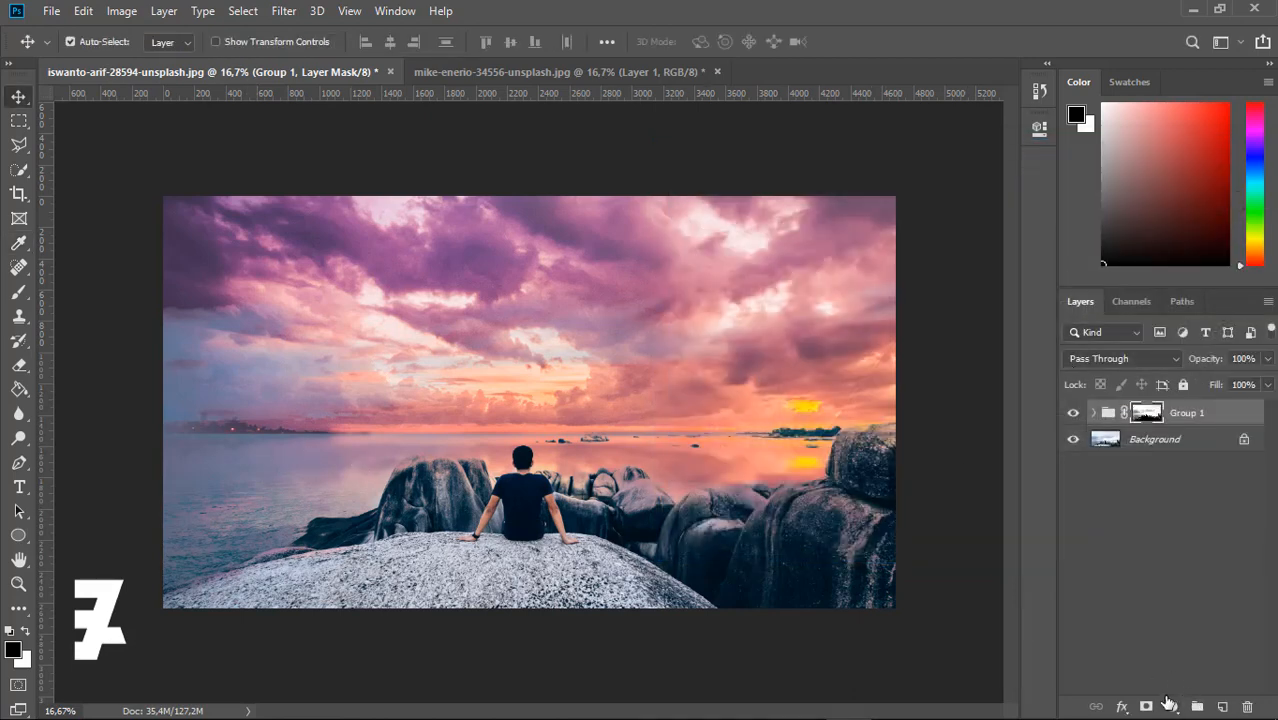
Add a Color Lookup adjustment layer above Group 1 using the FallColors.look 3DLUT, and lower its opacity to 80%.
{"action": "left_click", "coordinate": [1170, 705]}
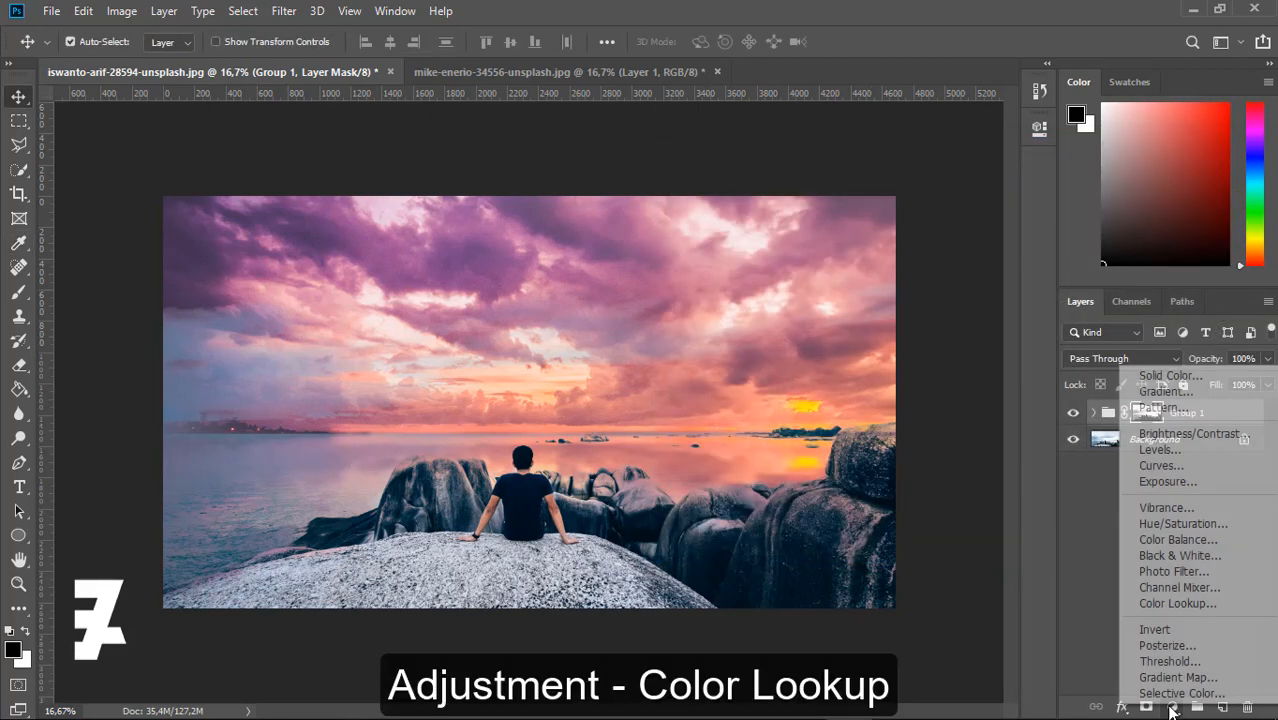
{"action": "left_click", "coordinate": [1174, 605]}
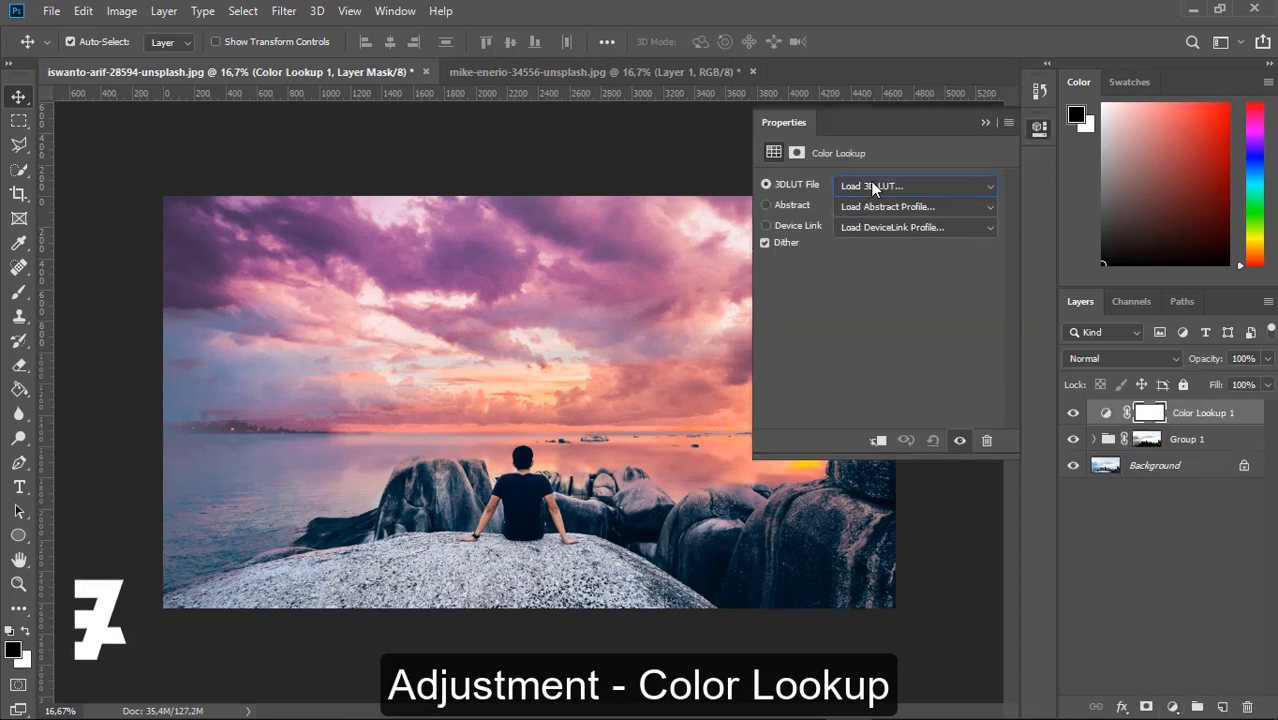
{"action": "left_click", "coordinate": [870, 185]}
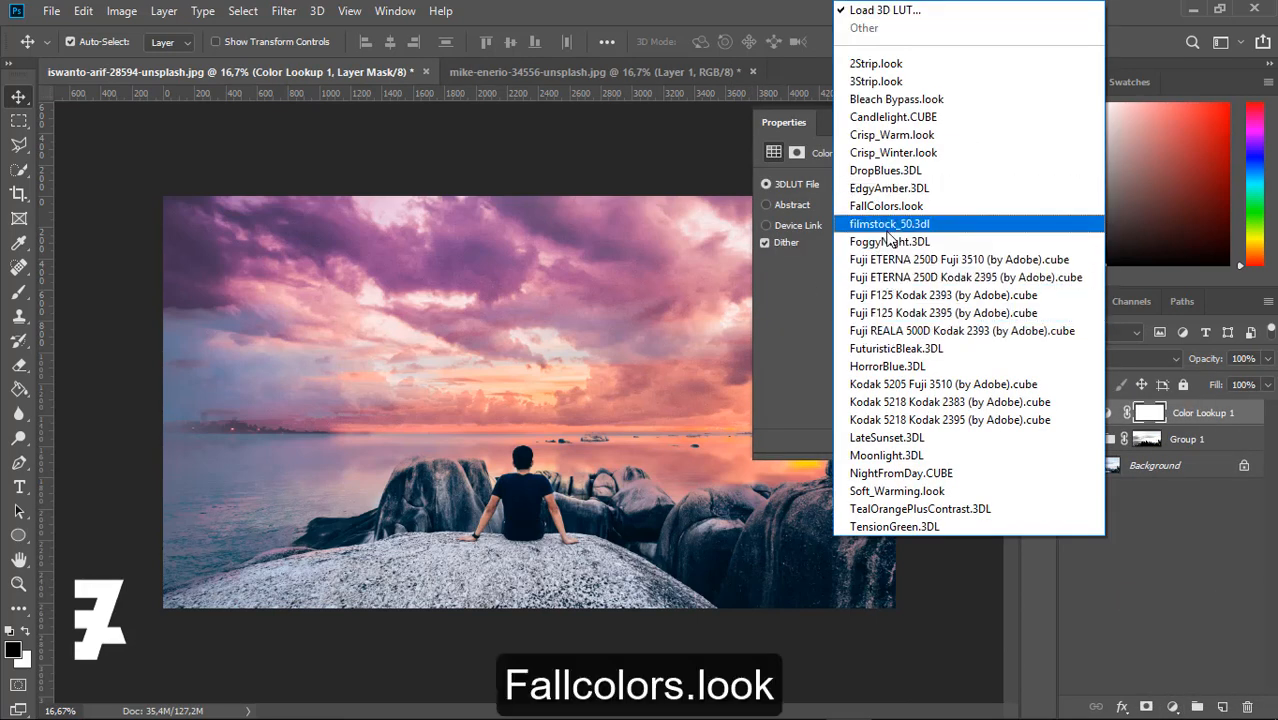
{"action": "left_click", "coordinate": [885, 206]}
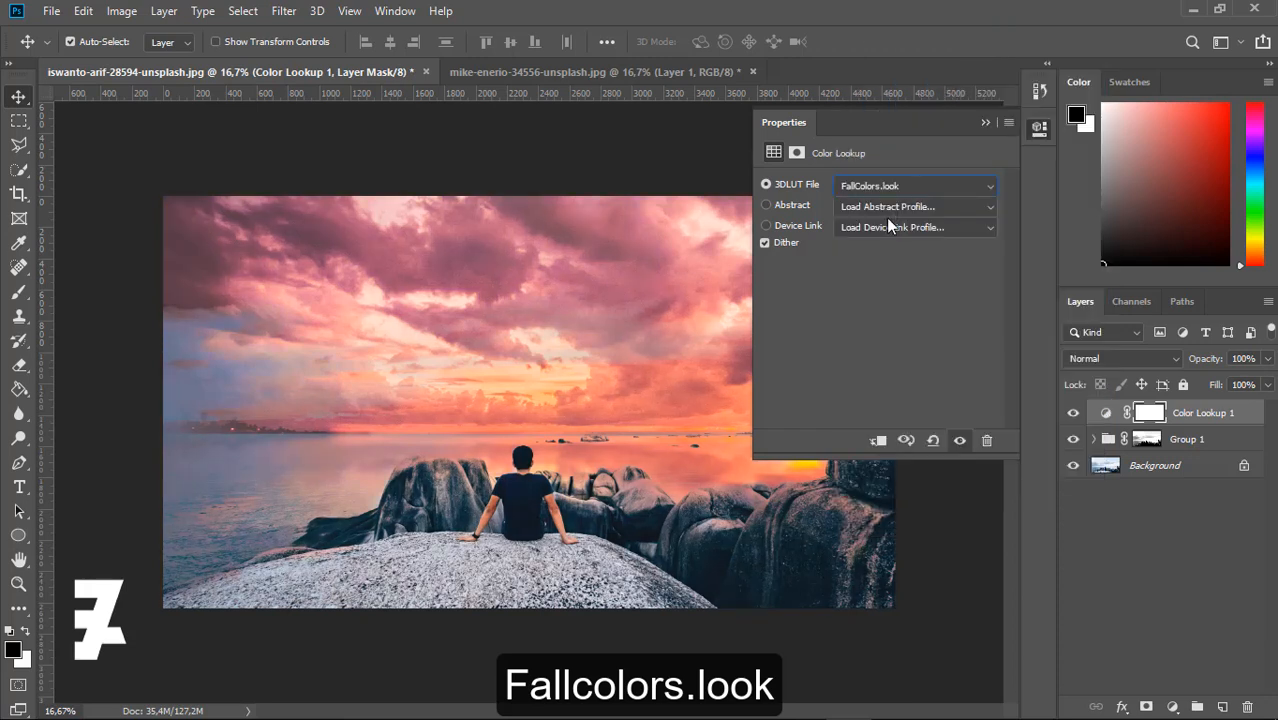
{"action": "left_click", "coordinate": [985, 123]}
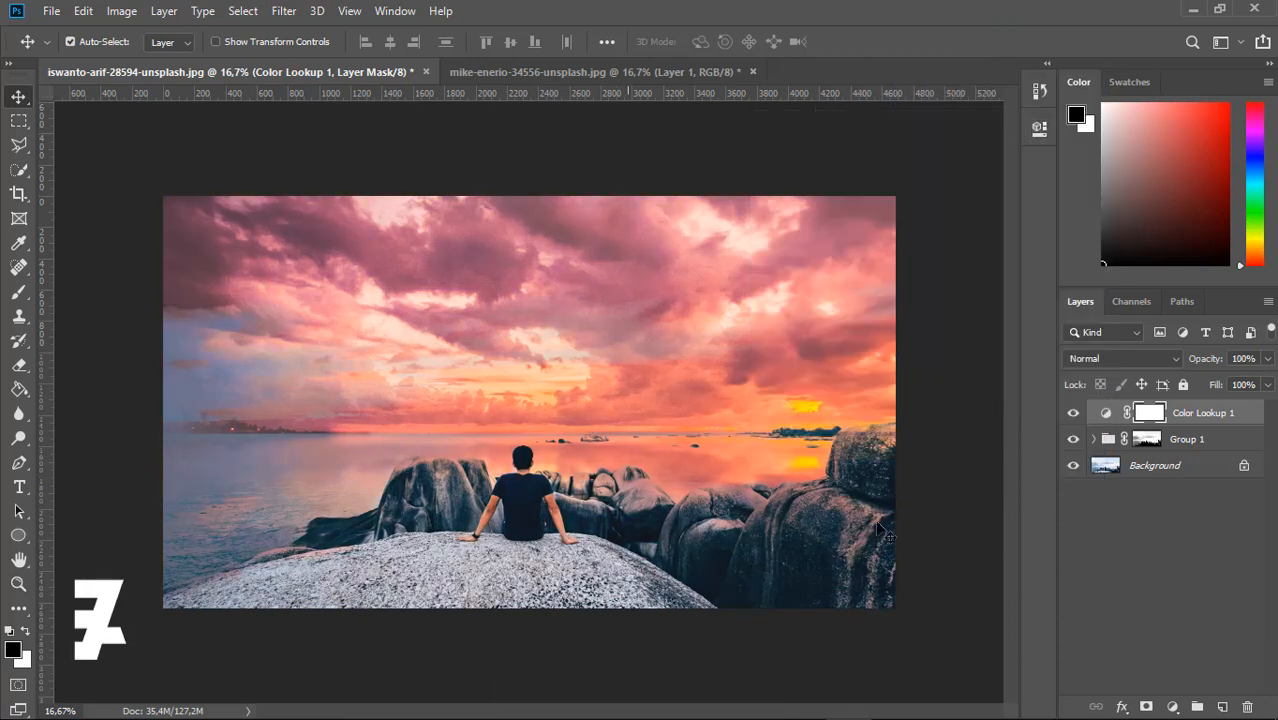
{"action": "left_click", "coordinate": [1266, 384]}
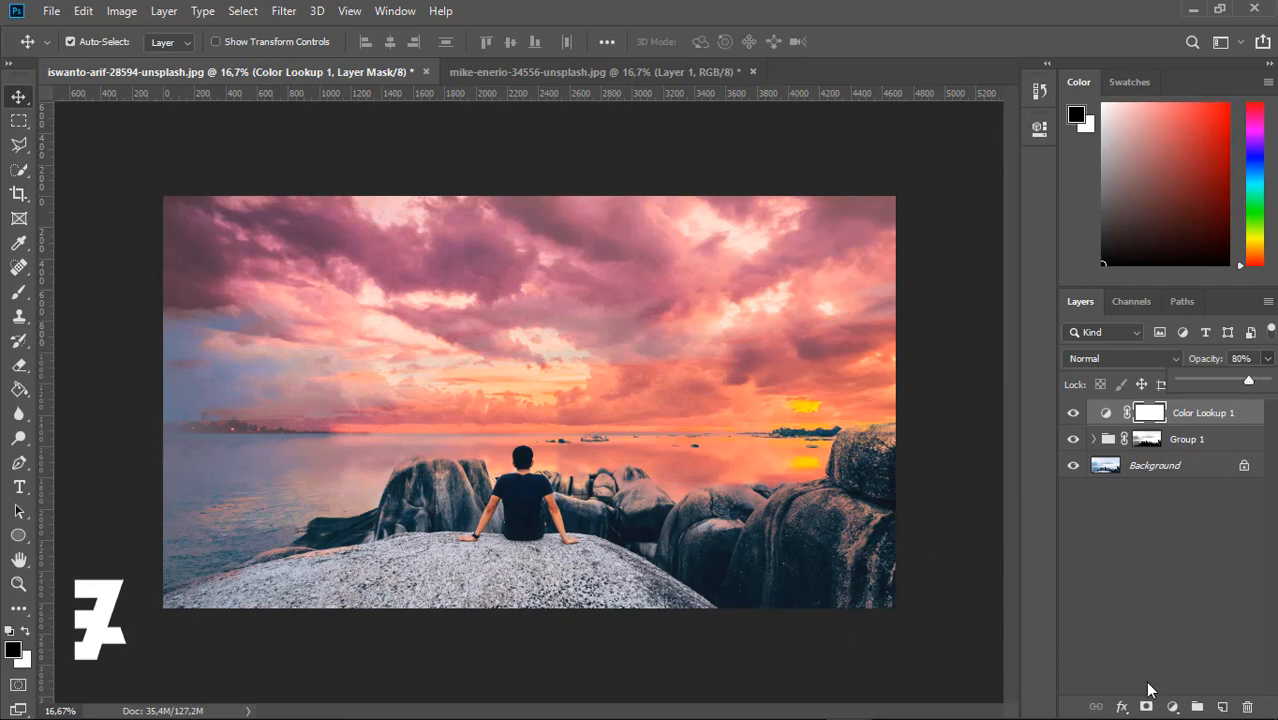
Add a Levels adjustment layer above the Color Lookup layer with RGB shadows at 8 and midtones at 1.05.
{"action": "left_click", "coordinate": [1178, 709]}
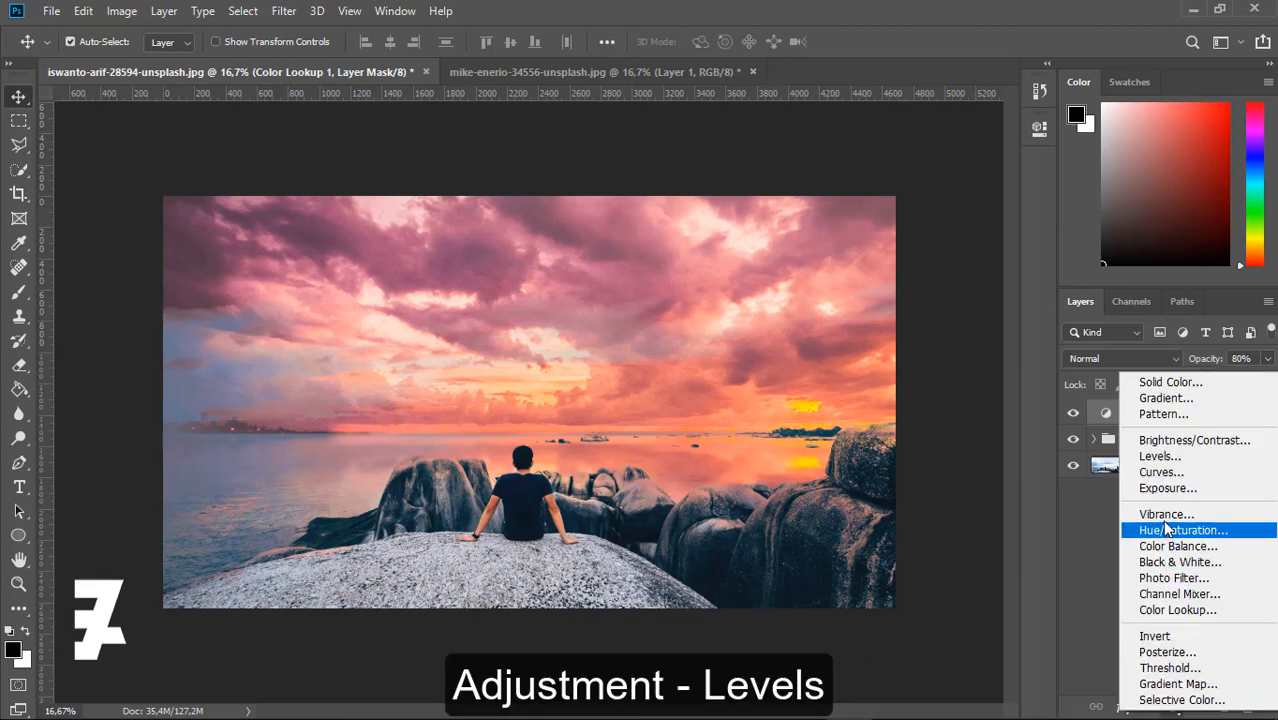
{"action": "left_click", "coordinate": [1160, 456]}
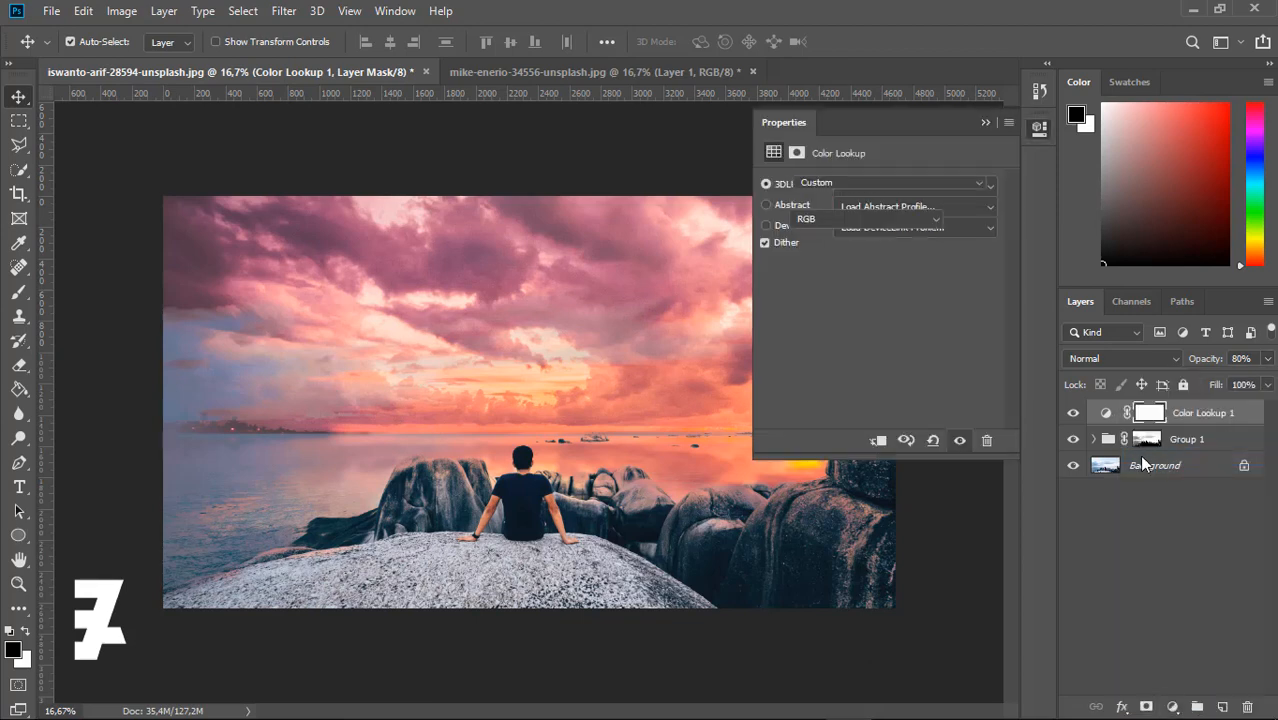
{"action": "mouse_move", "coordinate": [793, 320]}
{"action": "left_mouse_down"}
{"action": "mouse_move", "coordinate": [810, 322]}
{"action": "mouse_move", "coordinate": [797, 322]}
{"action": "left_mouse_up"}
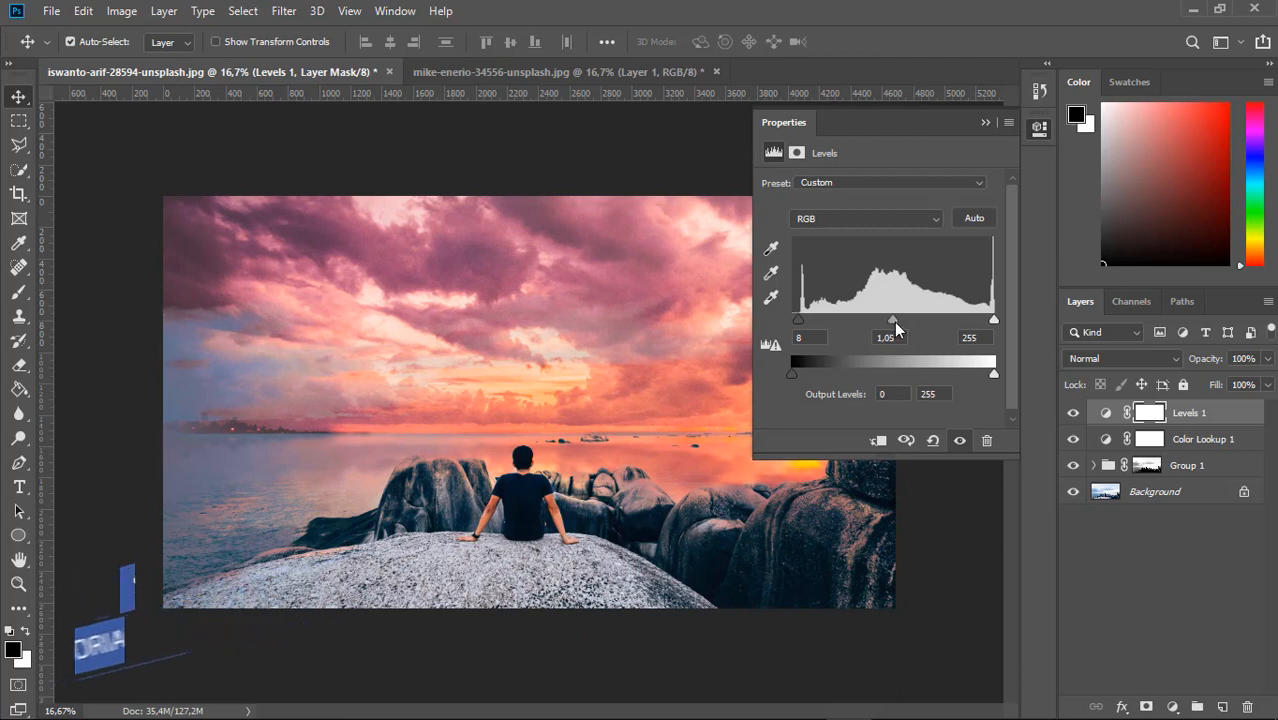
{"action": "left_click_drag", "start_coordinate": [894, 321], "coordinate": [894, 322]}
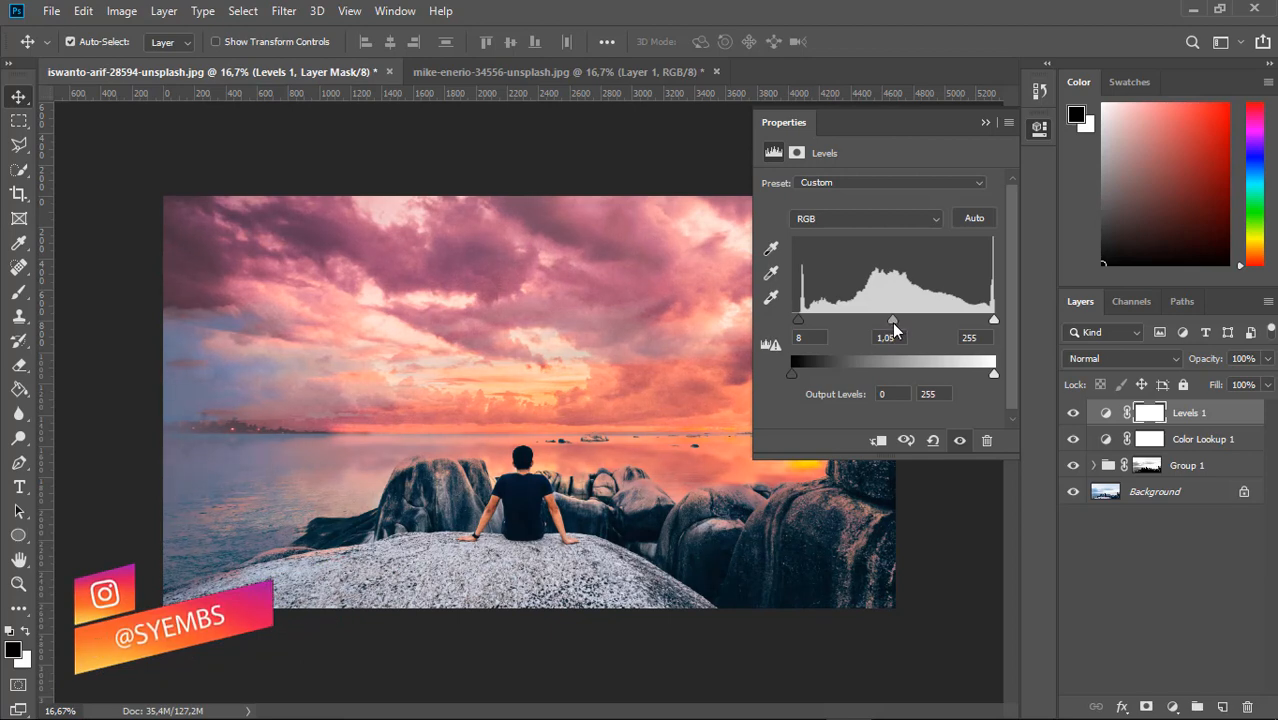
{"action": "left_click", "coordinate": [981, 128]}
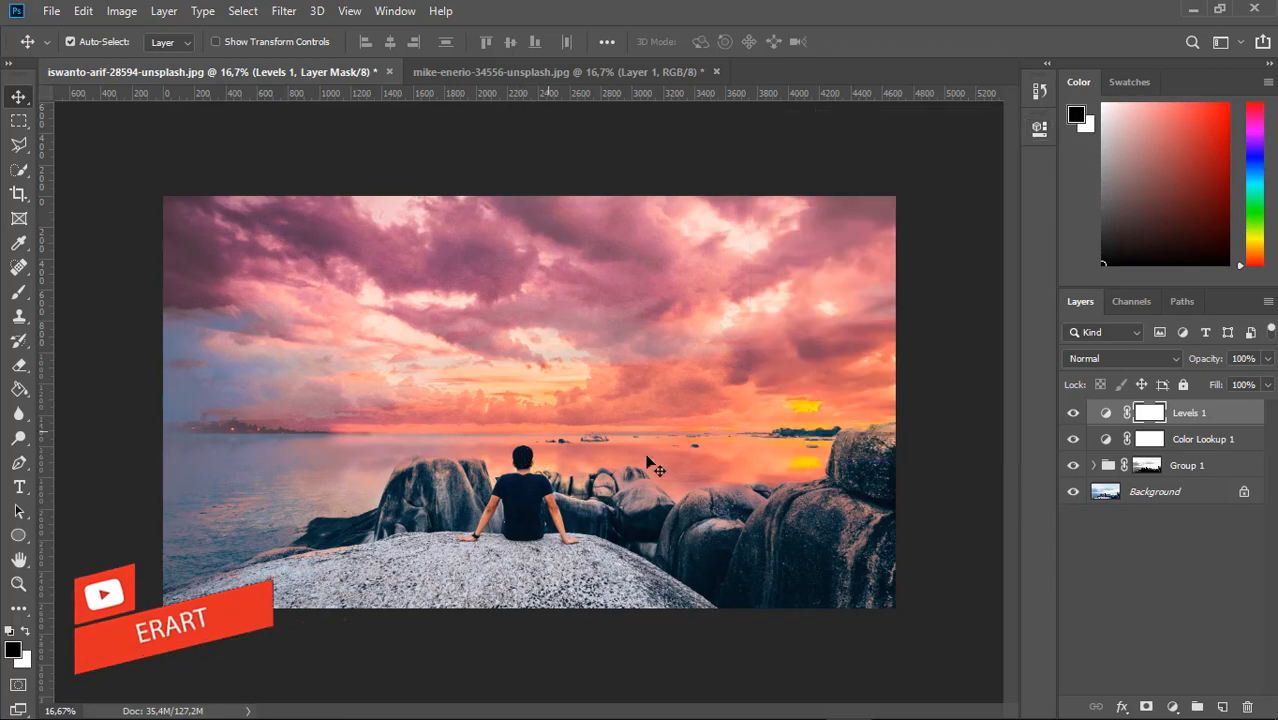